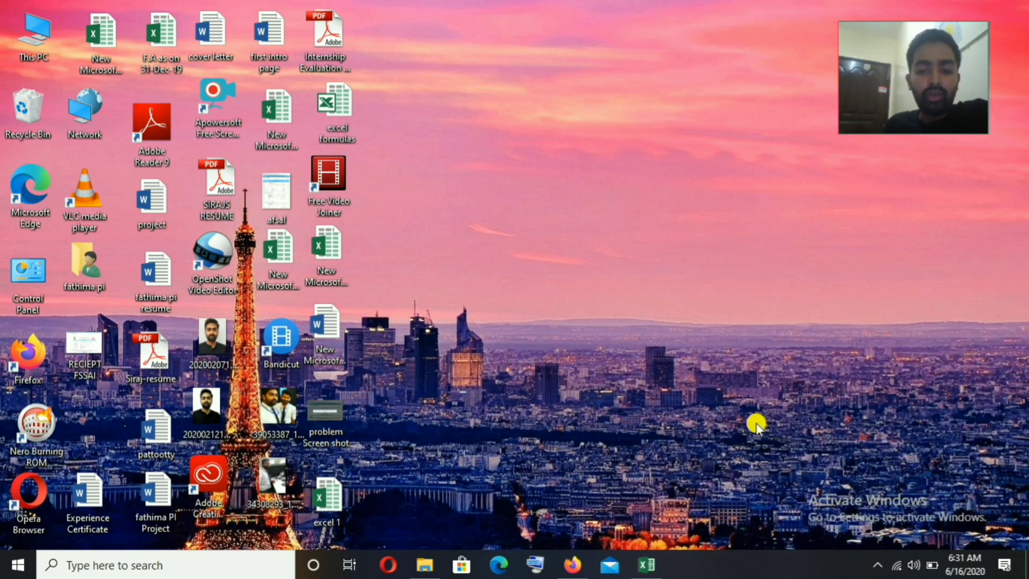
# Step: Switch to the excel 1 workbook in Excel, select the whole shortcut-key table on Sheet8 and review its entries
pyautogui.moveTo(638, 572)
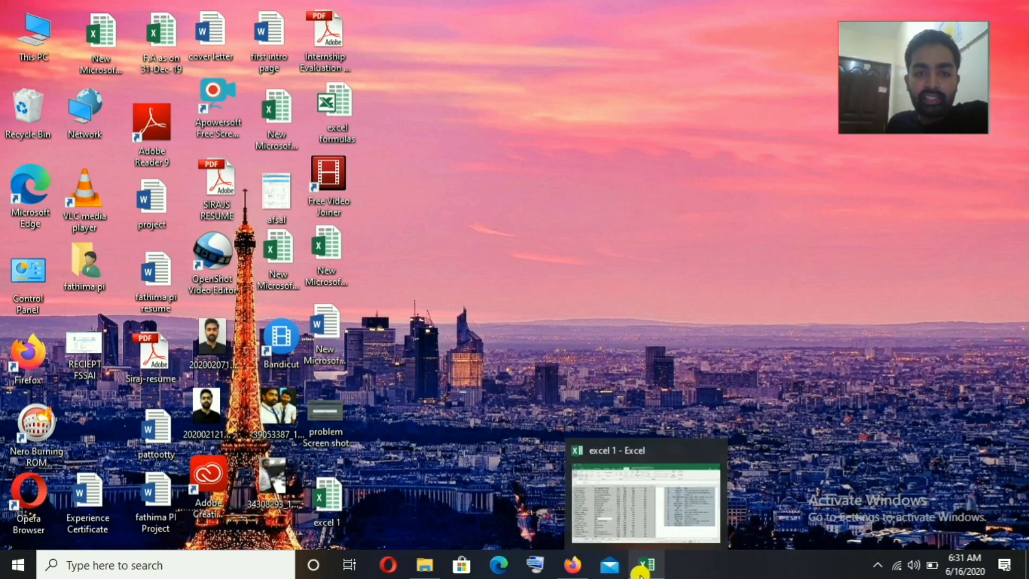
pyautogui.click(640, 569)
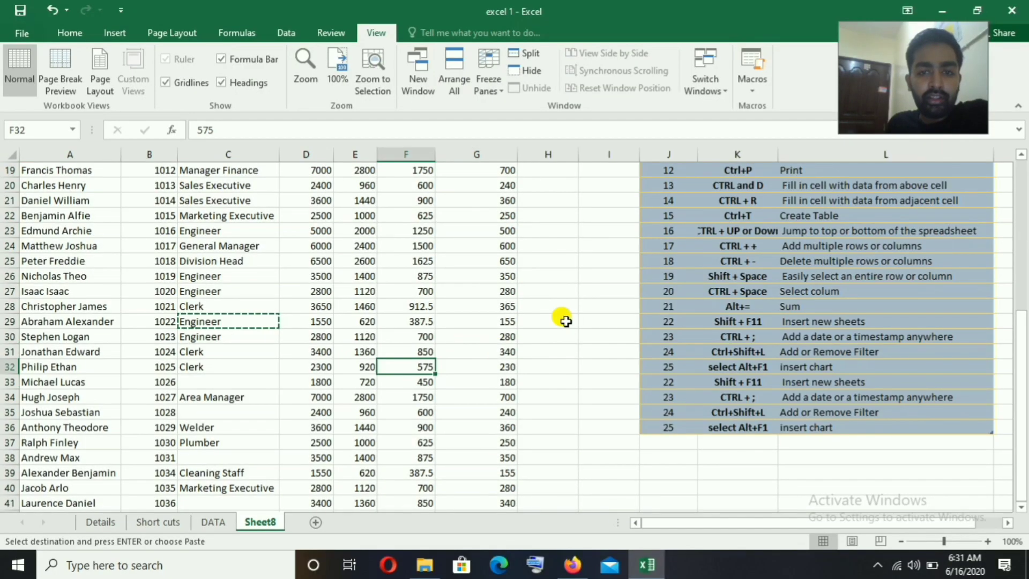
pyautogui.click(557, 307)
pyautogui.scroll(6, 595, 346)
pyautogui.click(837, 303)
pyautogui.hotkey('ctrl', 'a')
pyautogui.hotkey('ctrl', 'a')
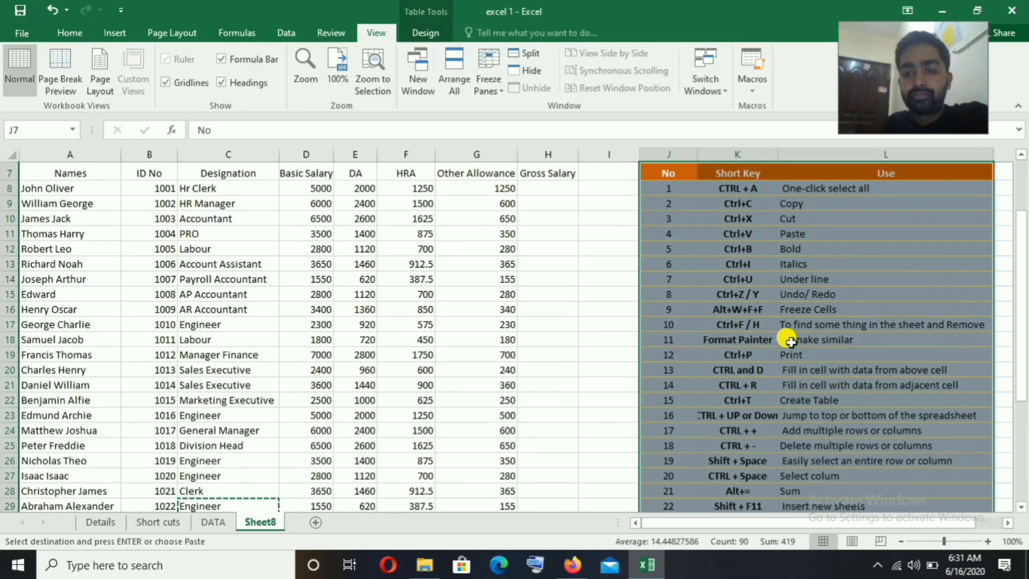
pyautogui.scroll(2, 793, 322)
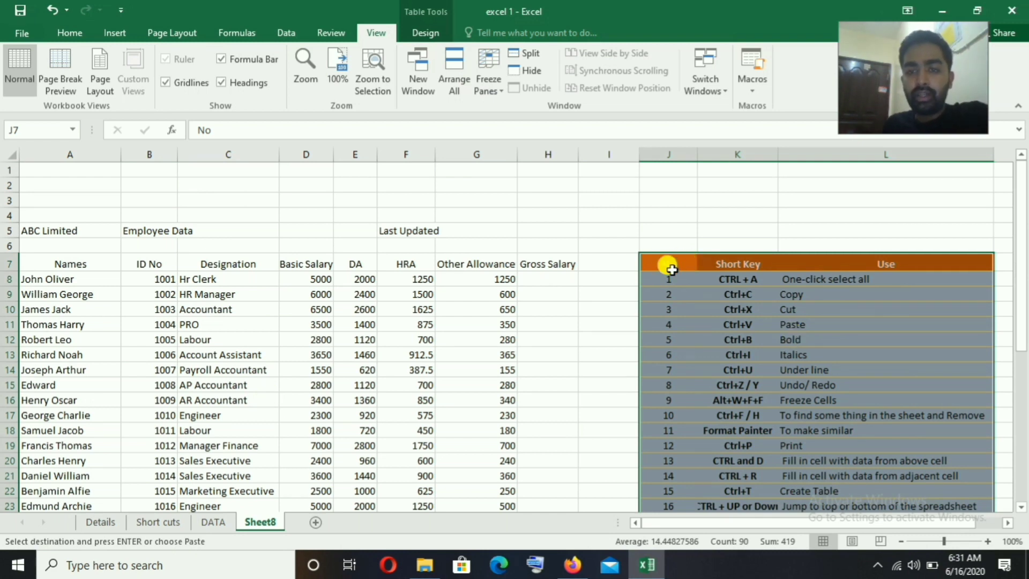
pyautogui.scroll(-6, 869, 307)
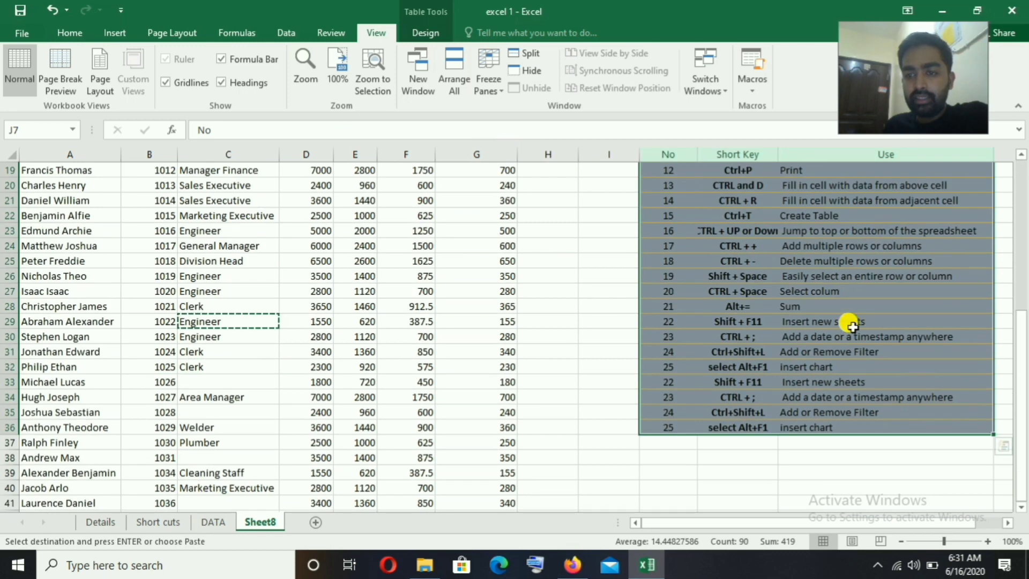
pyautogui.scroll(5, 855, 317)
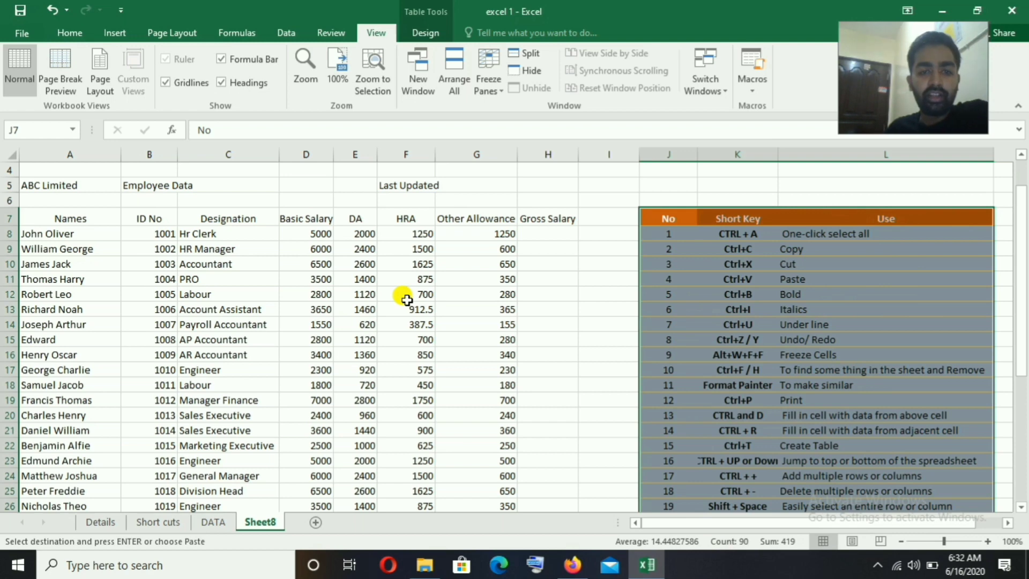
# Step: Select the entire employee data table starting from cell C14, and clear the selection again
pyautogui.click(503, 280)
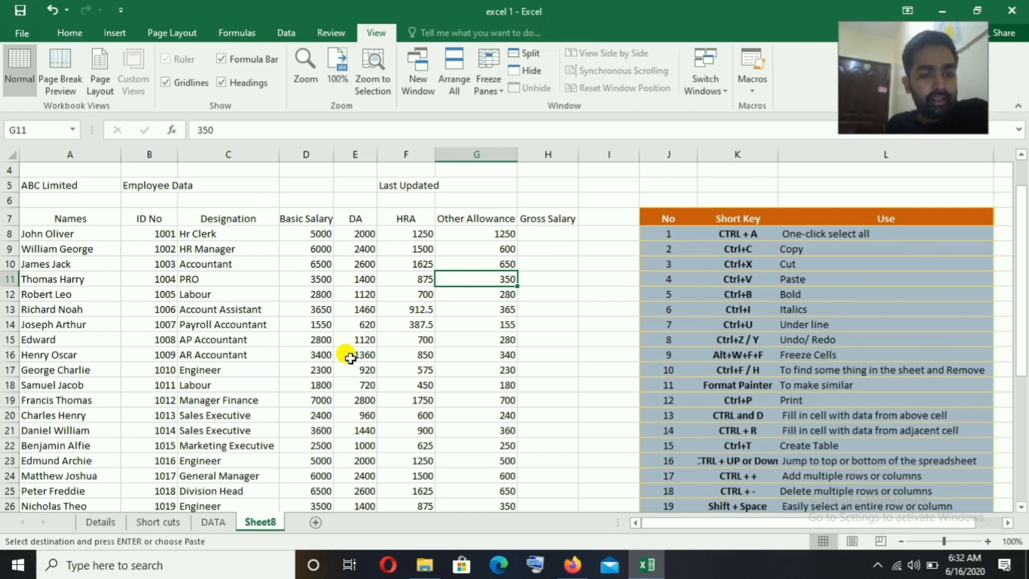
pyautogui.click(196, 323)
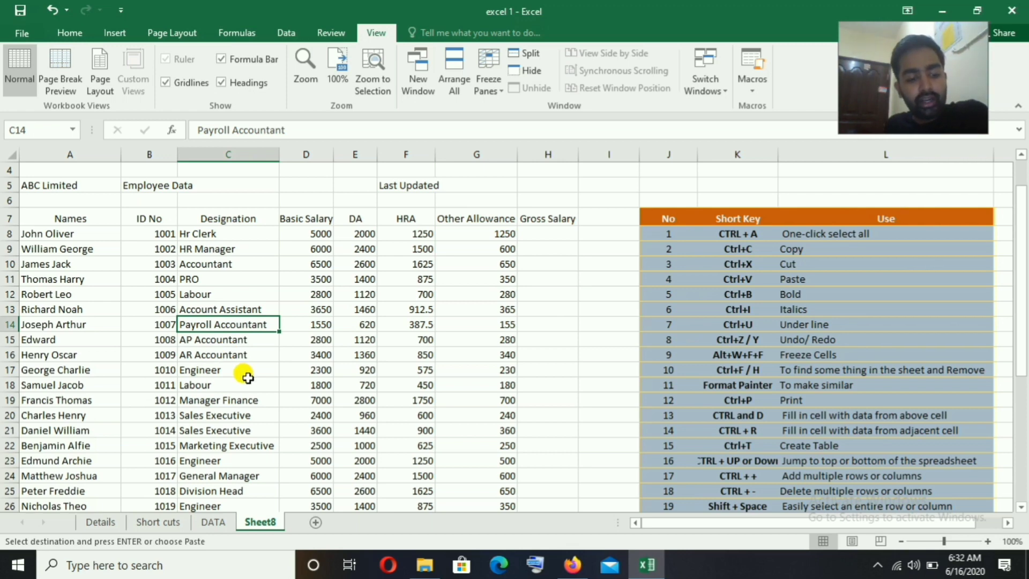
pyautogui.hotkey('ctrl', 'a')
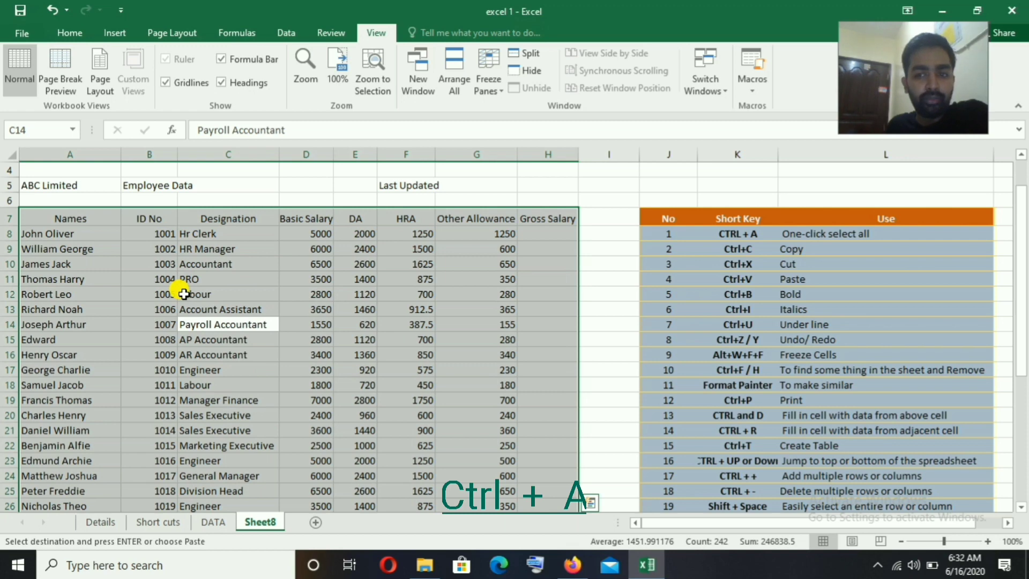
pyautogui.click(284, 370)
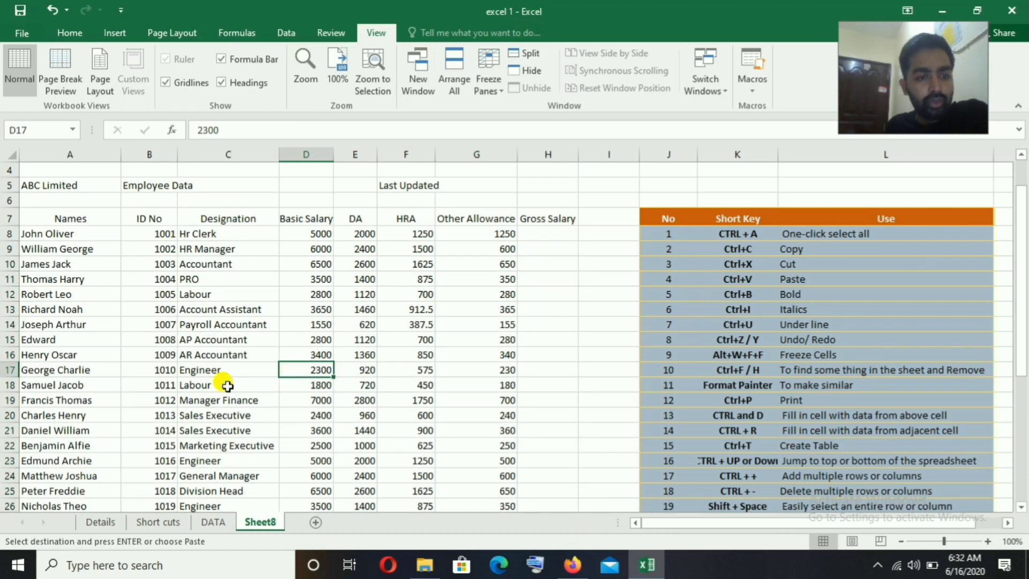
# Step: Copy the designation Labour from cell C18 into the empty designation cell C33
pyautogui.scroll(-3, 284, 357)
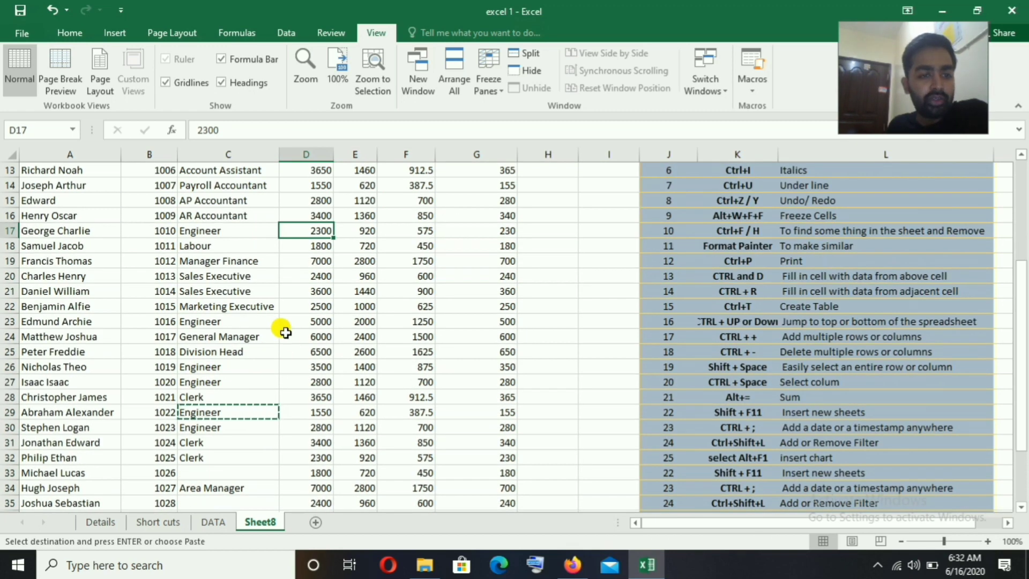
pyautogui.click(282, 335)
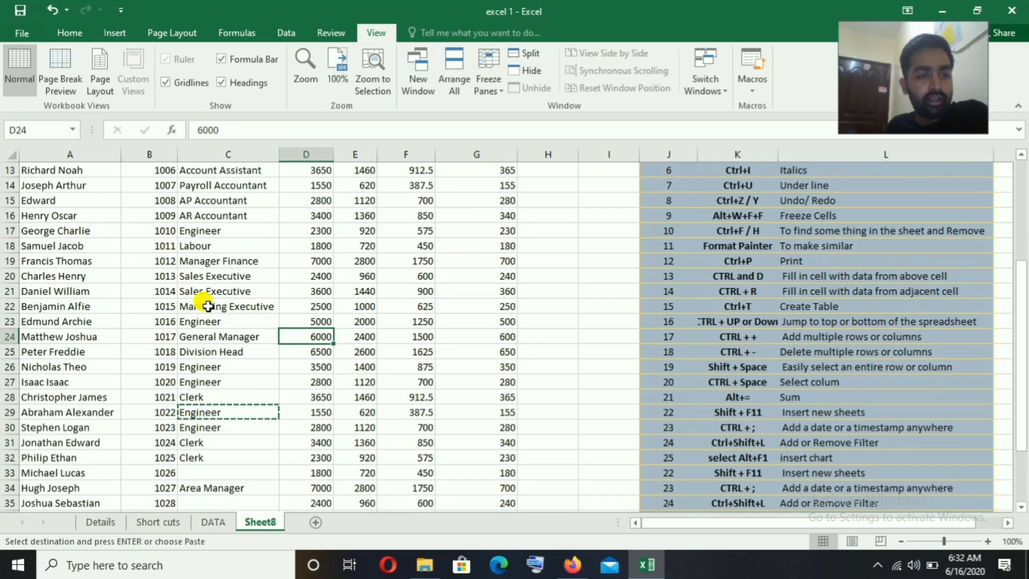
pyautogui.click(213, 247)
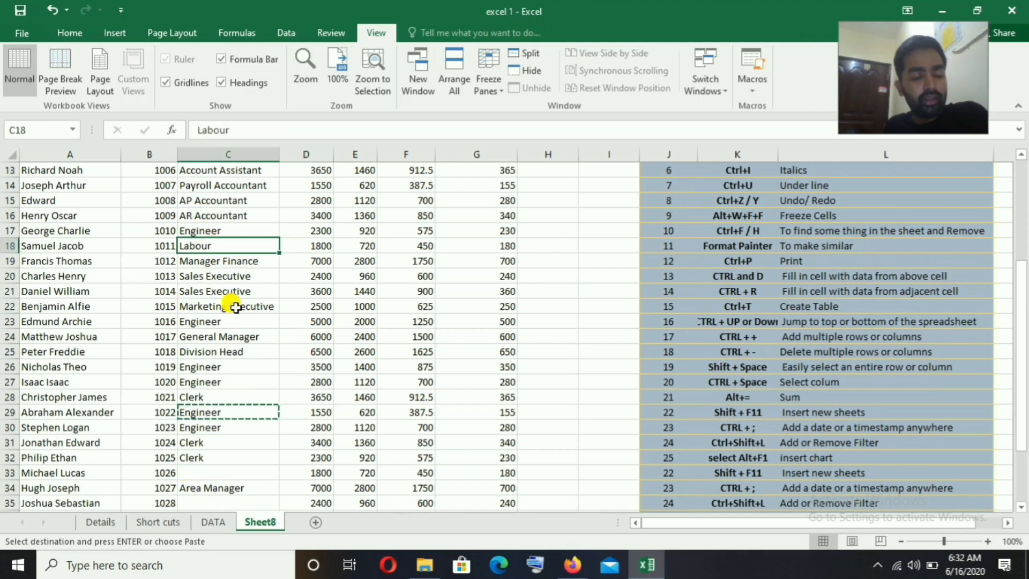
pyautogui.hotkey('ctrl', 'c')
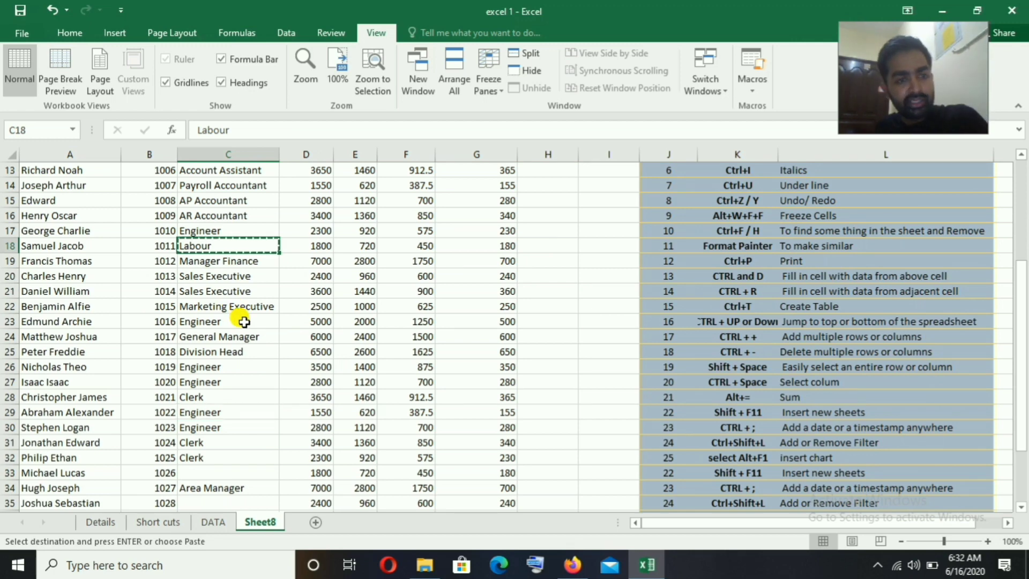
pyautogui.click(212, 474)
pyautogui.hotkey('ctrl', 'v')
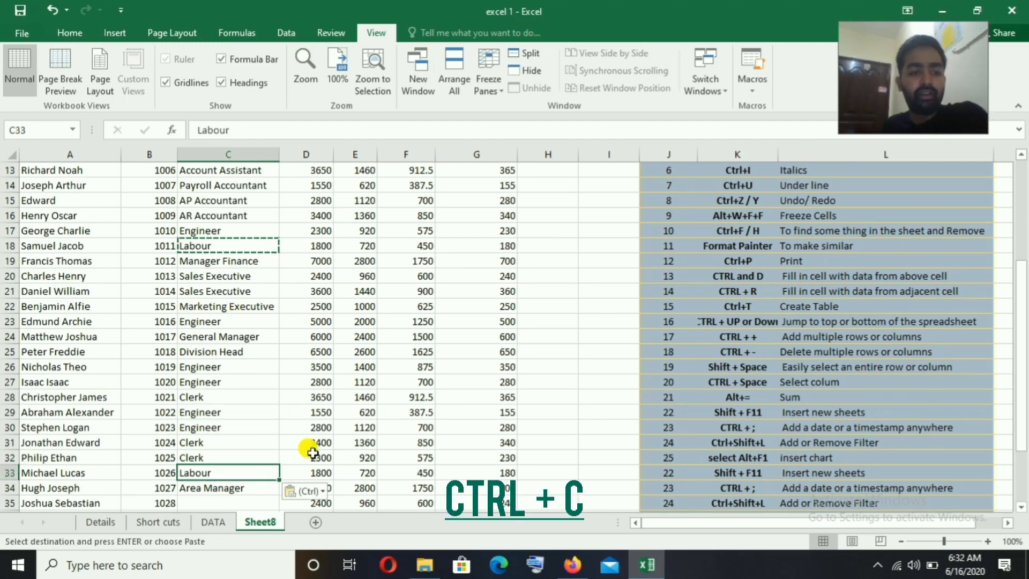
# Step: Move the designation Welder from cell C36 to the empty cell C38 by cutting and pasting it
pyautogui.scroll(-2, 212, 429)
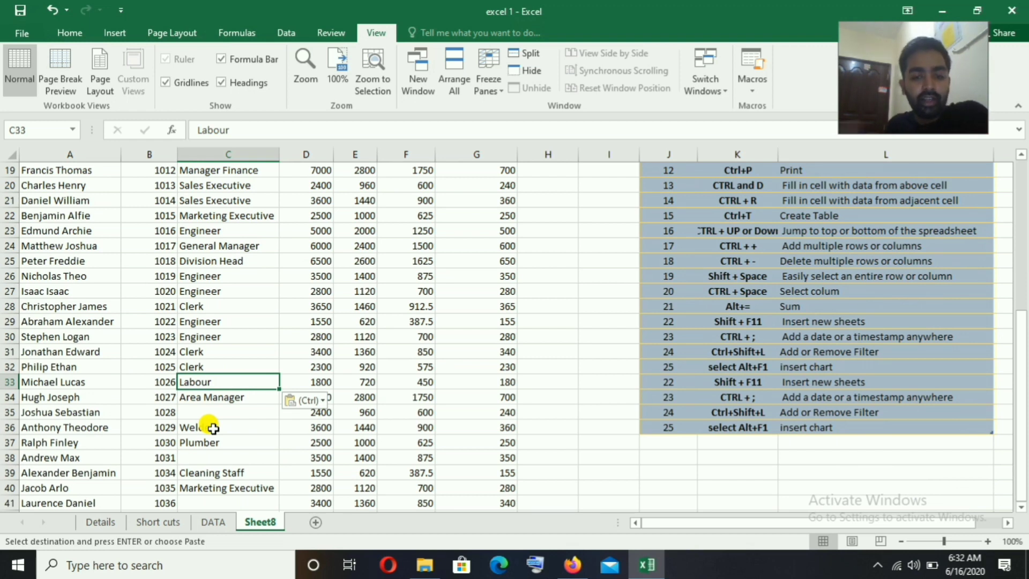
pyautogui.click(214, 429)
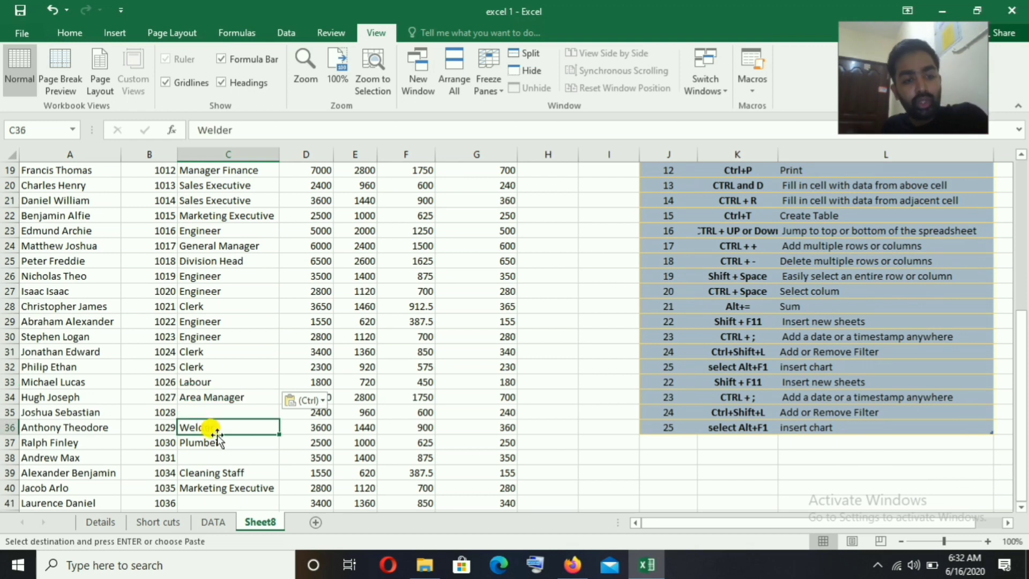
pyautogui.hotkey('ctrl', 'c')
pyautogui.click(213, 459)
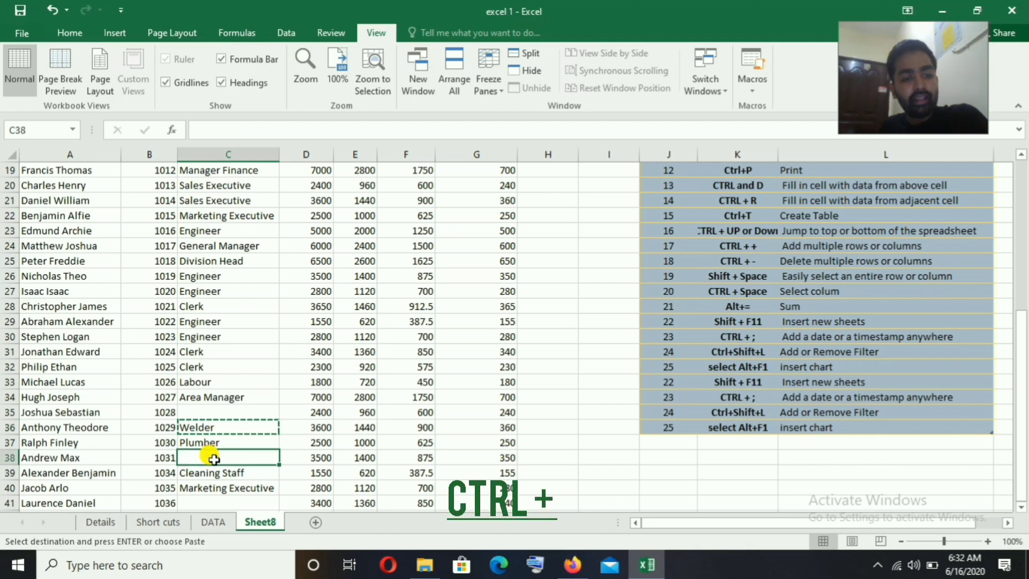
pyautogui.hotkey('ctrl', 'v')
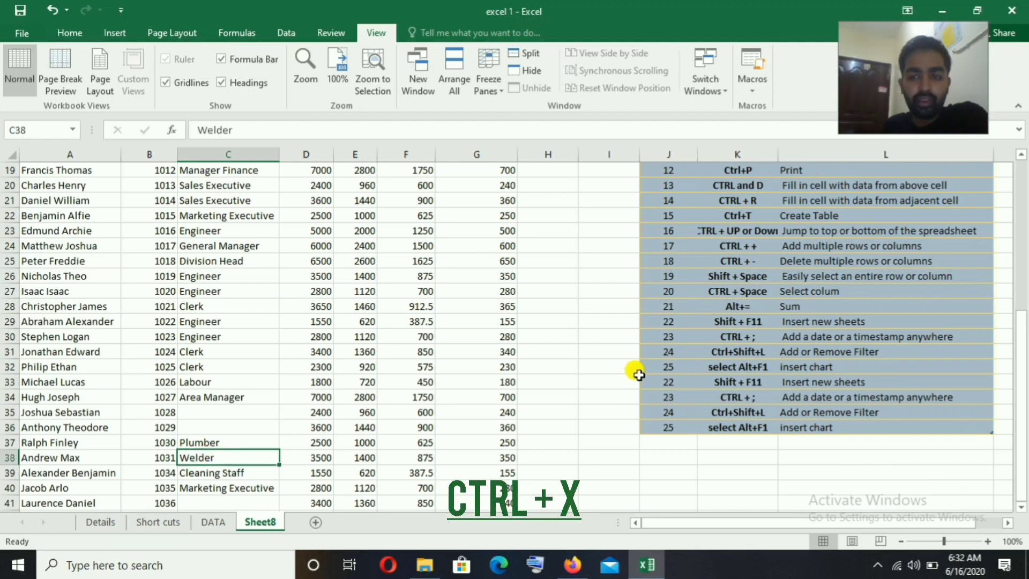
# Step: Make the heading row A5:F5 bold, covering ABC Limited, Employee Data and Last Updated
pyautogui.scroll(4, 638, 374)
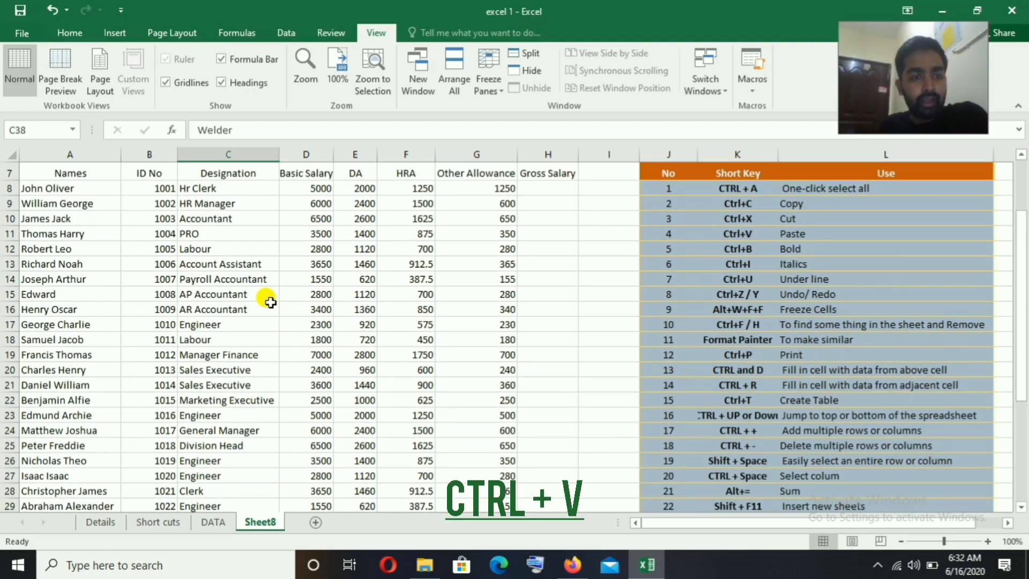
pyautogui.scroll(2, 269, 302)
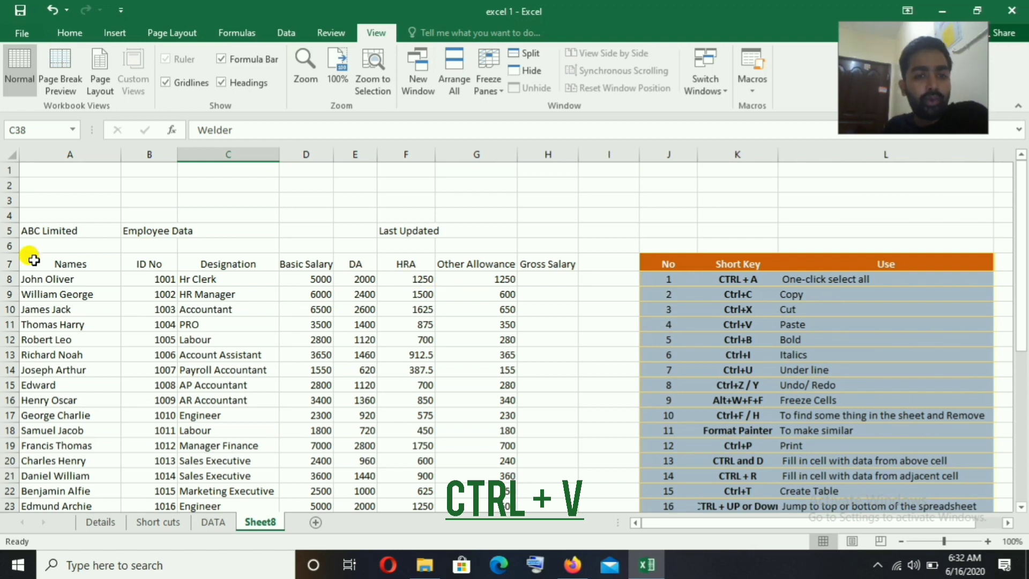
pyautogui.click(48, 229)
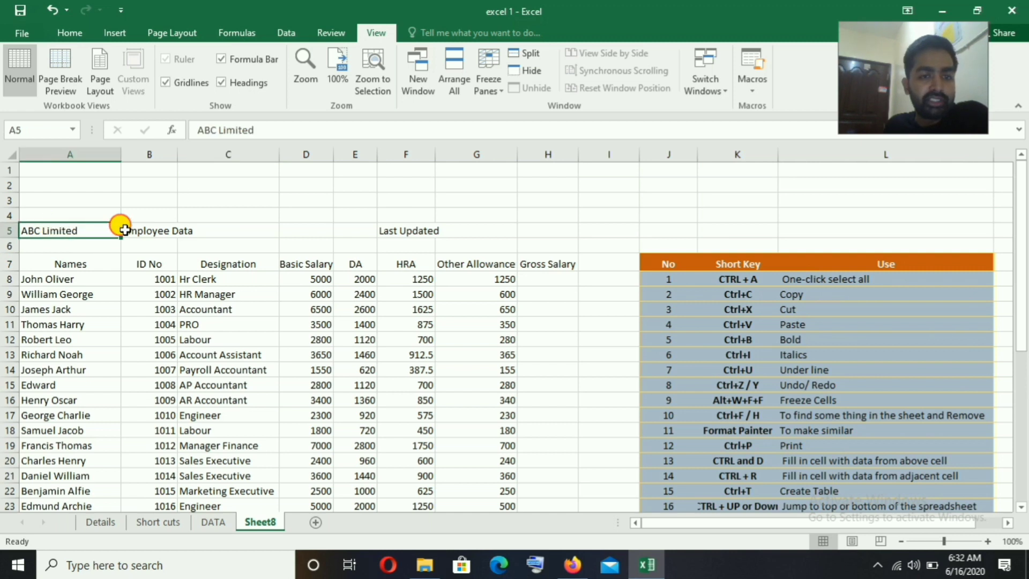
pyautogui.moveTo(125, 230); pyautogui.dragTo(41, 229)
pyautogui.click(428, 245)
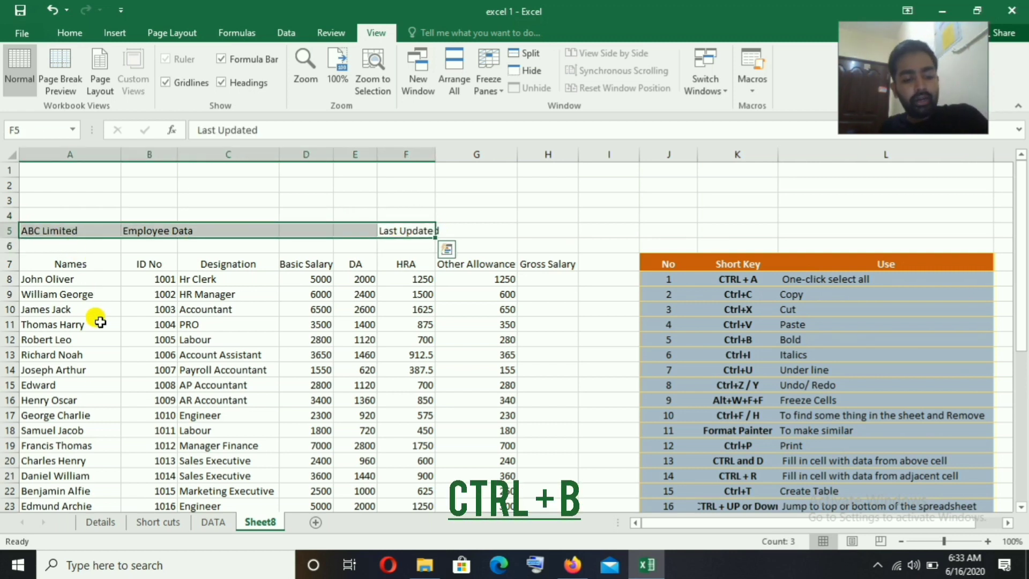
pyautogui.hotkey('ctrl', 'b')
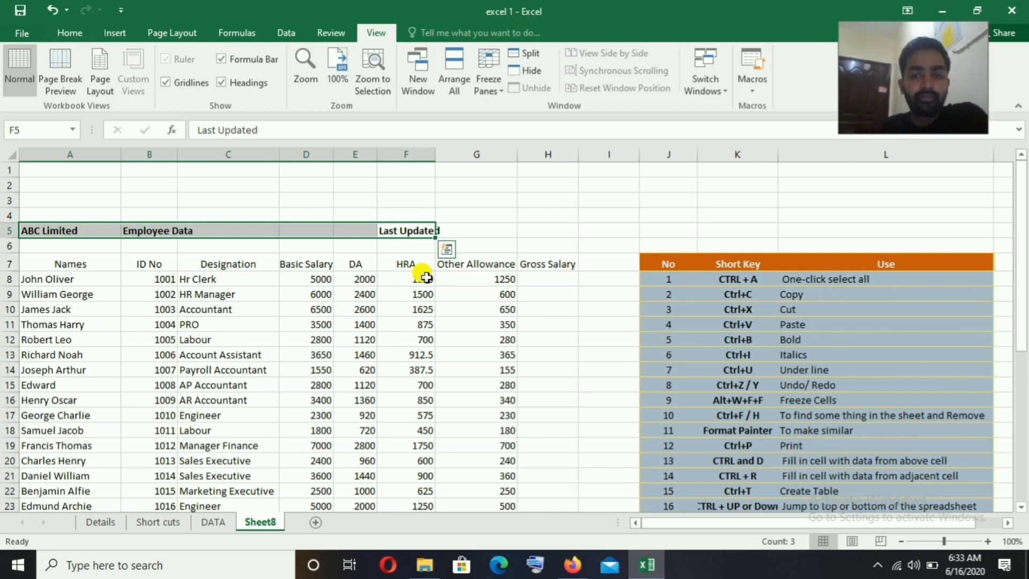
# Step: Italicize the ABC Limited heading in A5 and underline the Employee Data heading in B5
pyautogui.press('Home')
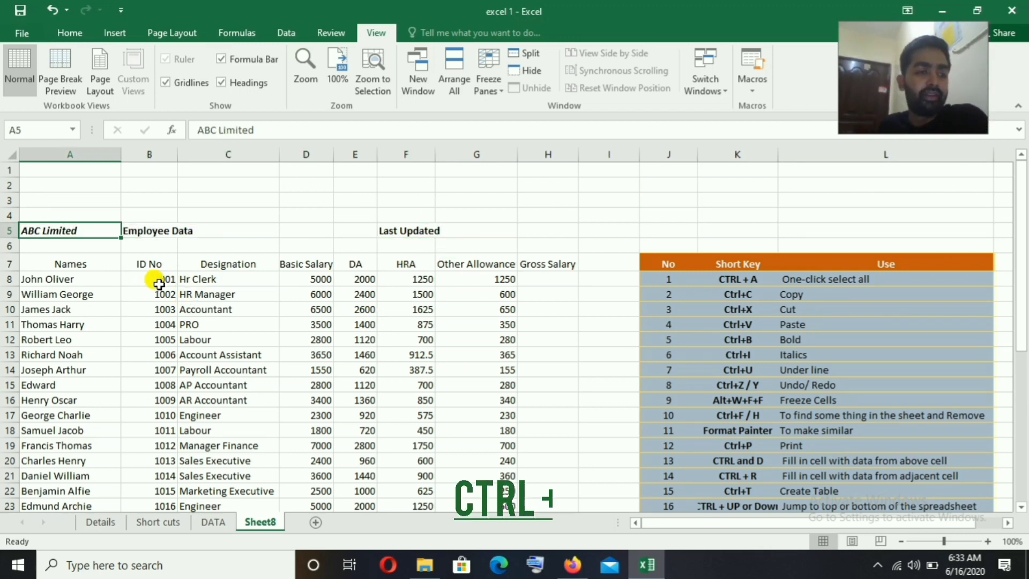
pyautogui.click(267, 242)
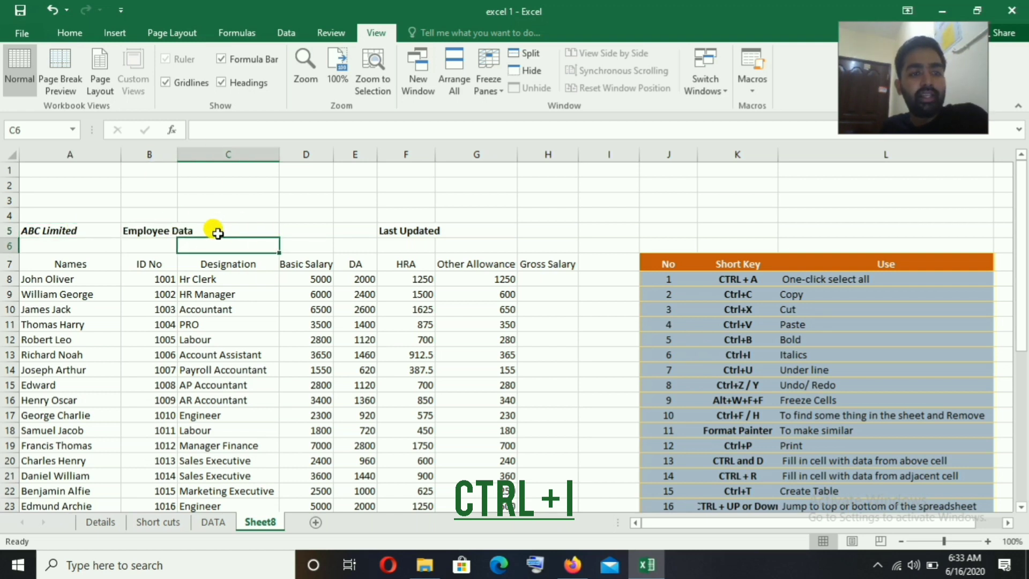
pyautogui.click(170, 229)
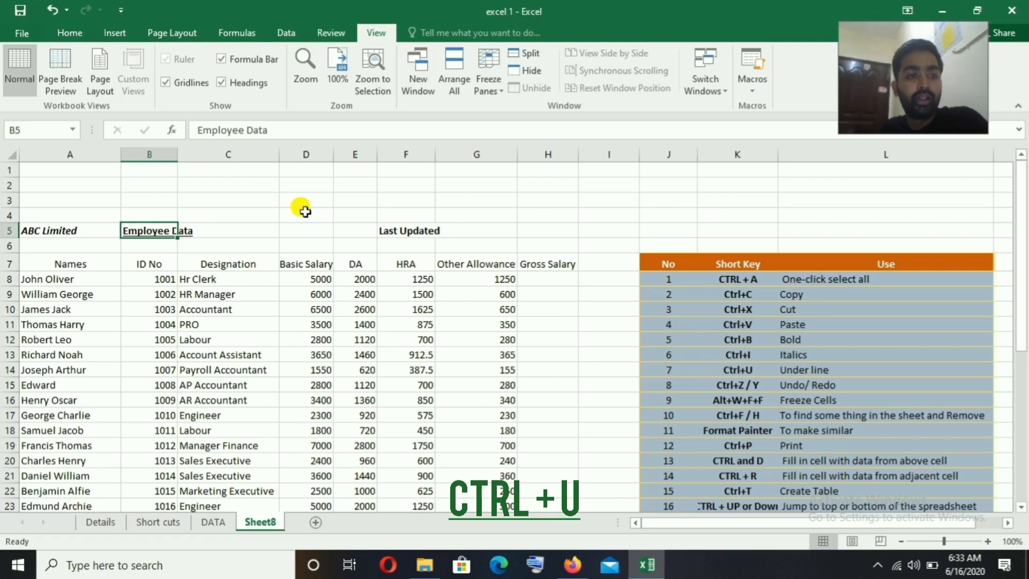
pyautogui.moveTo(304, 212); pyautogui.dragTo(305, 232)
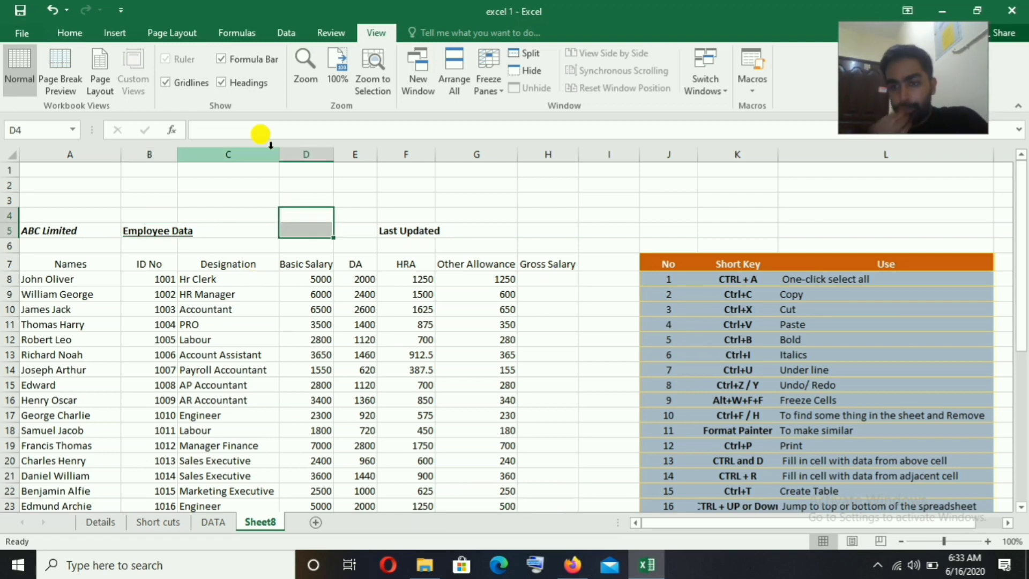
# Step: Copy the designation Area Manager from cell C34 into the empty cell C35 and end the copy mode
pyautogui.scroll(-1, 573, 374)
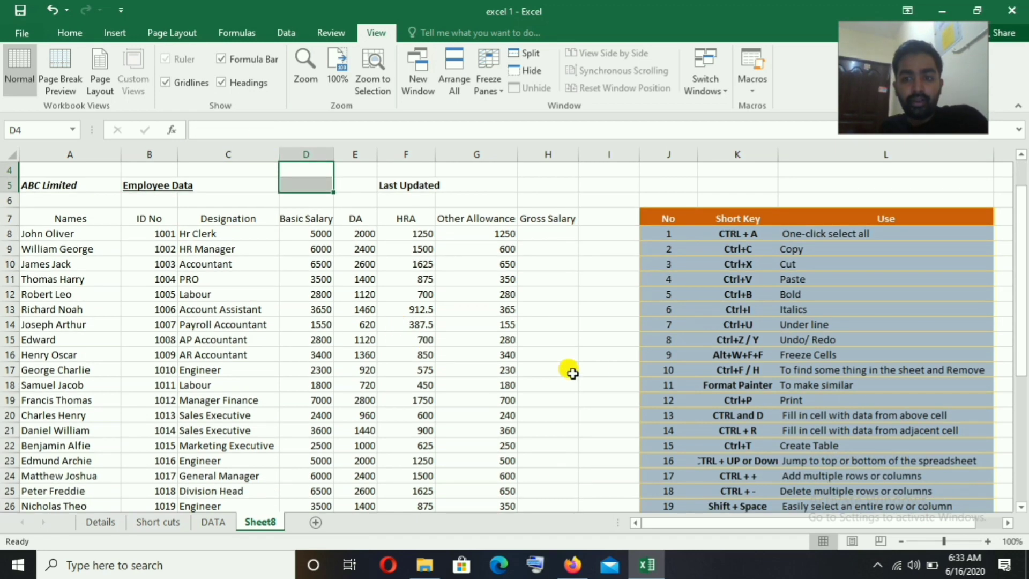
pyautogui.scroll(-1, 471, 352)
pyautogui.scroll(-1, 217, 399)
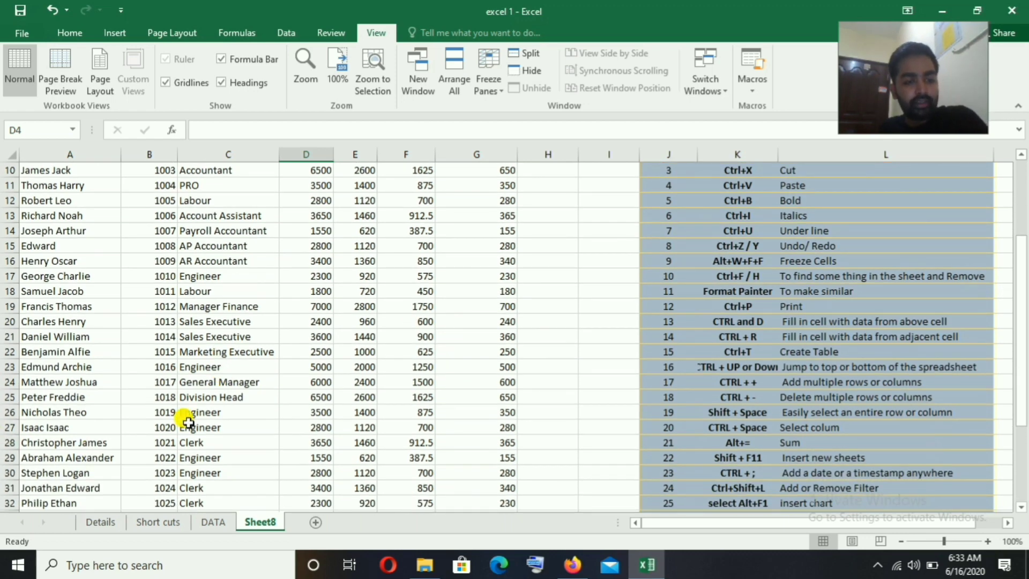
pyautogui.scroll(-2, 212, 387)
pyautogui.scroll(5, 224, 382)
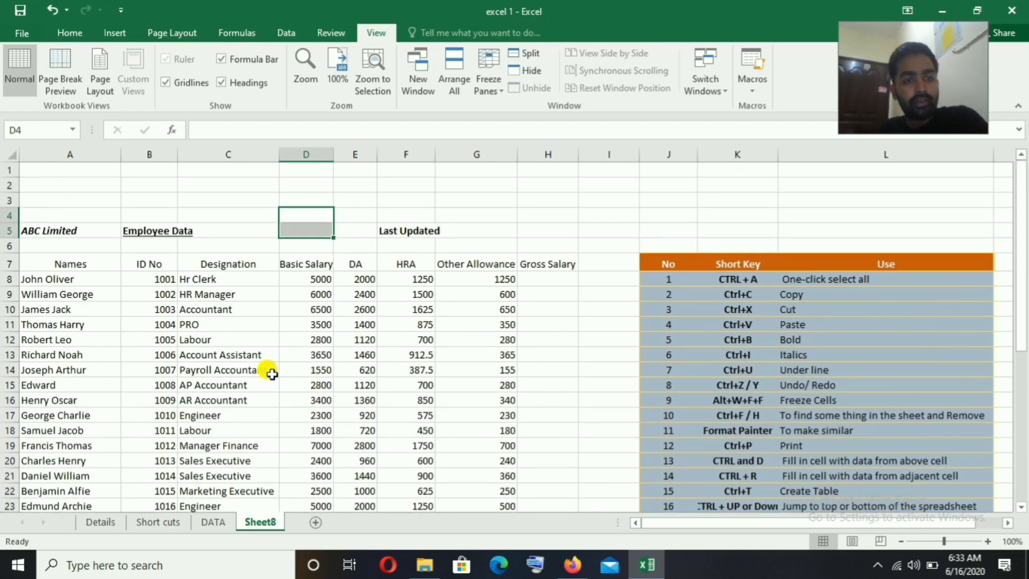
pyautogui.click(194, 371)
pyautogui.scroll(-3, 250, 406)
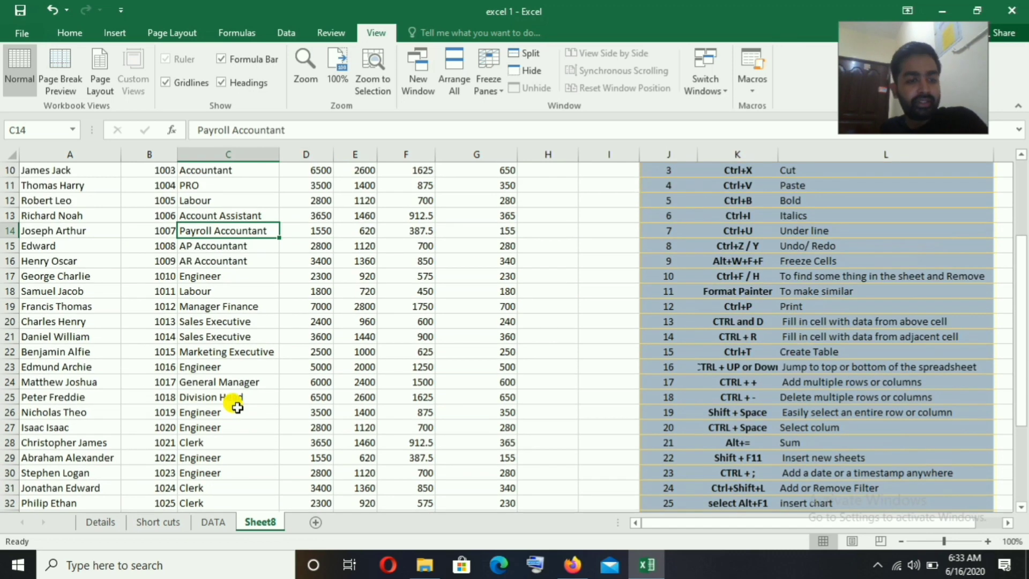
pyautogui.scroll(-2, 233, 406)
pyautogui.click(216, 441)
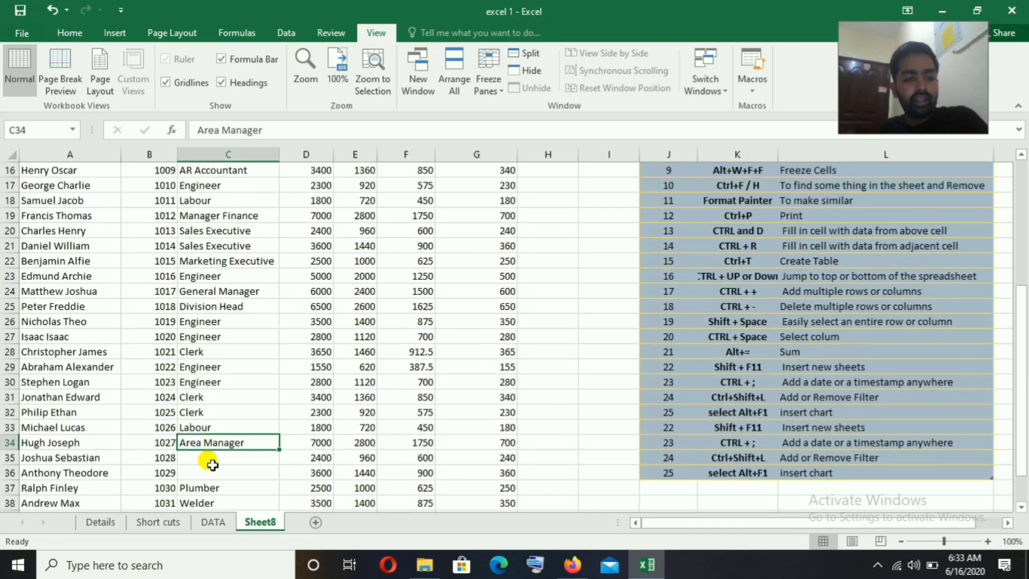
pyautogui.click(212, 462)
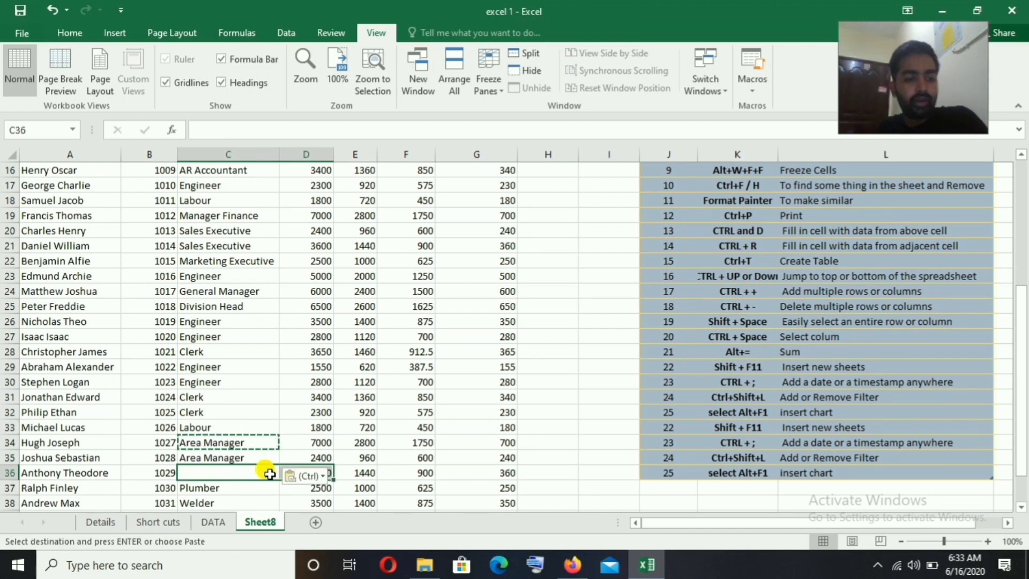
pyautogui.press('Escape')
pyautogui.click(272, 432)
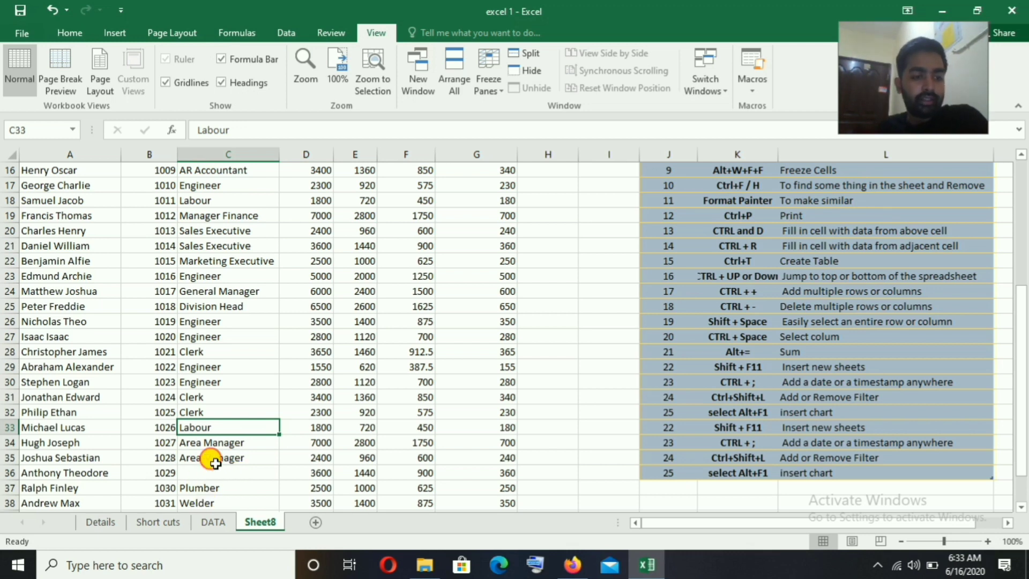
# Step: Undo the pasting of Area Manager into cell C35 and try redoing it
pyautogui.click(215, 460)
pyautogui.hotkey('ctrl', 'z')
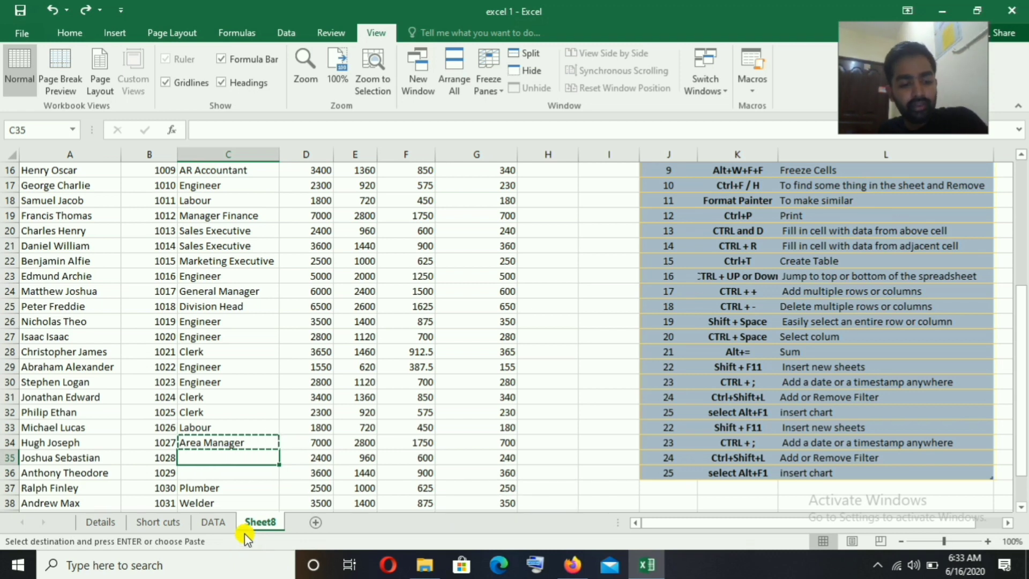
pyautogui.hotkey('ctrl', 'y')
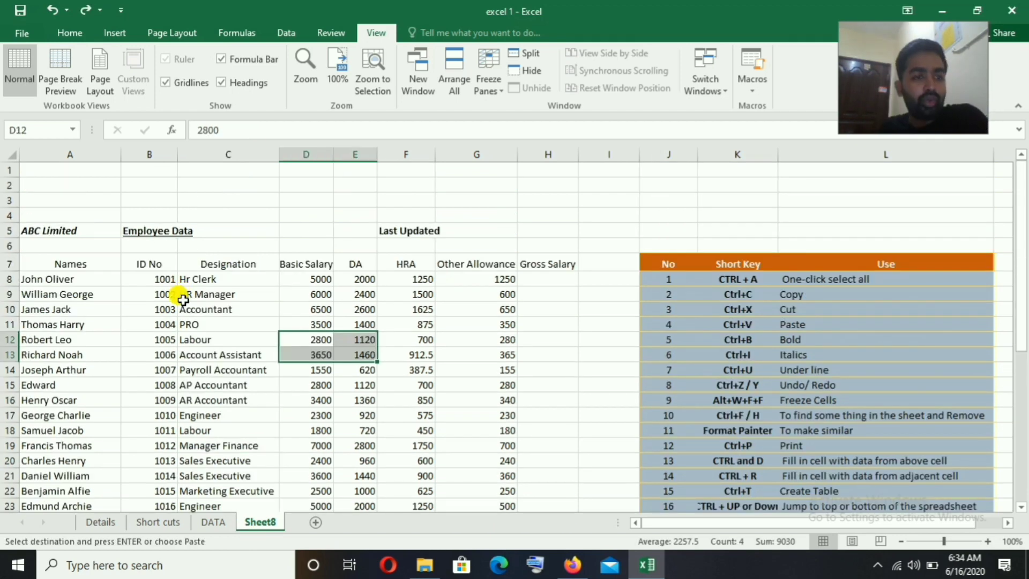
# Step: Look through the employee list from the header row down to the last record and back
pyautogui.scroll(-4, 183, 299)
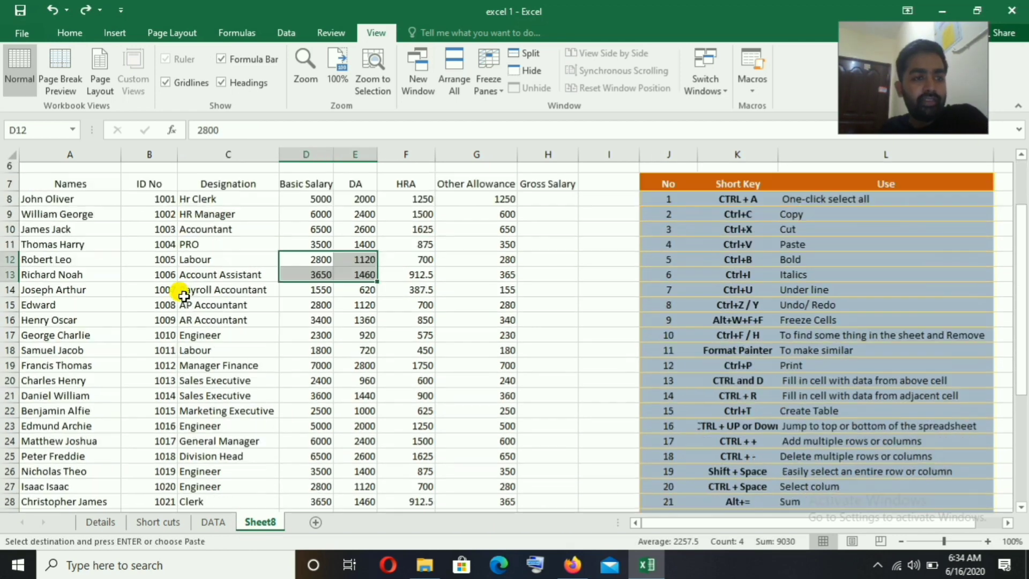
pyautogui.scroll(-2, 194, 296)
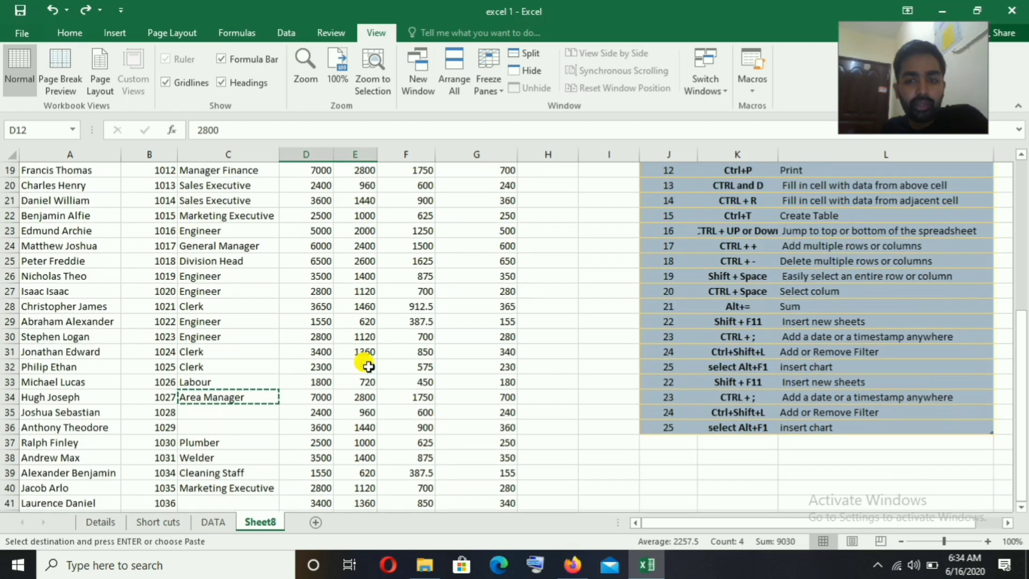
pyautogui.scroll(6, 77, 300)
pyautogui.scroll(-7, 161, 300)
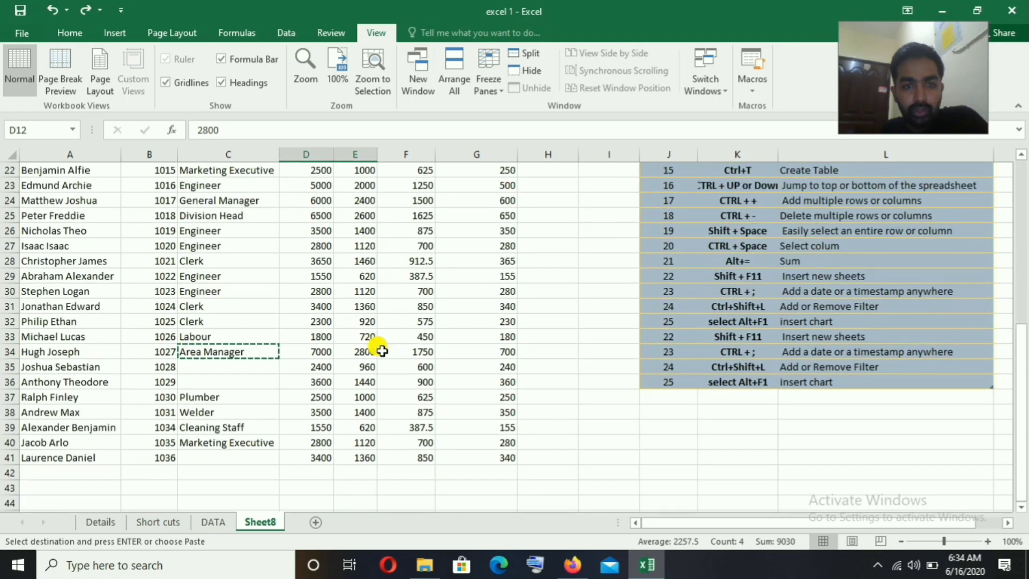
pyautogui.scroll(4, 96, 308)
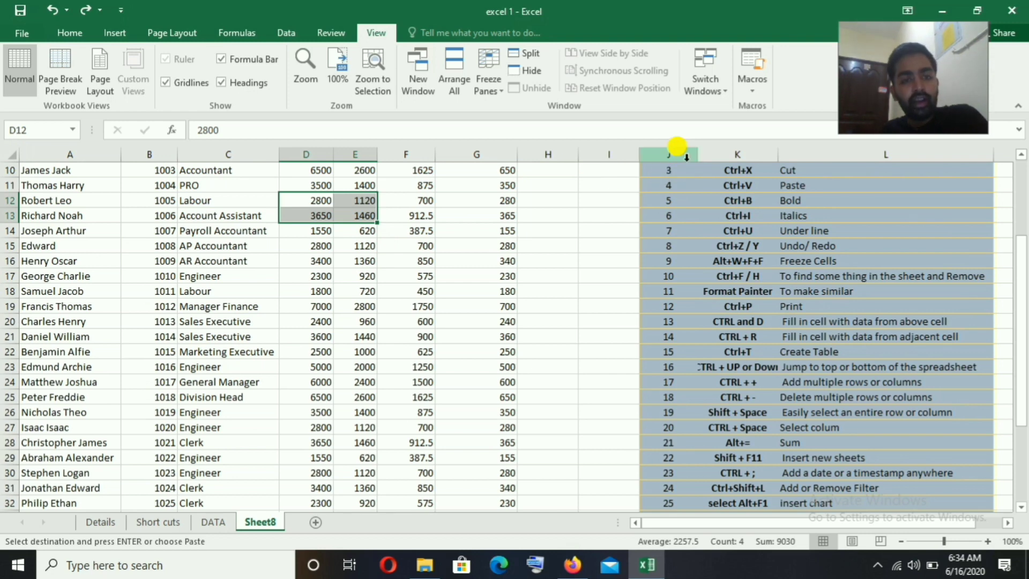
pyautogui.scroll(2, 506, 300)
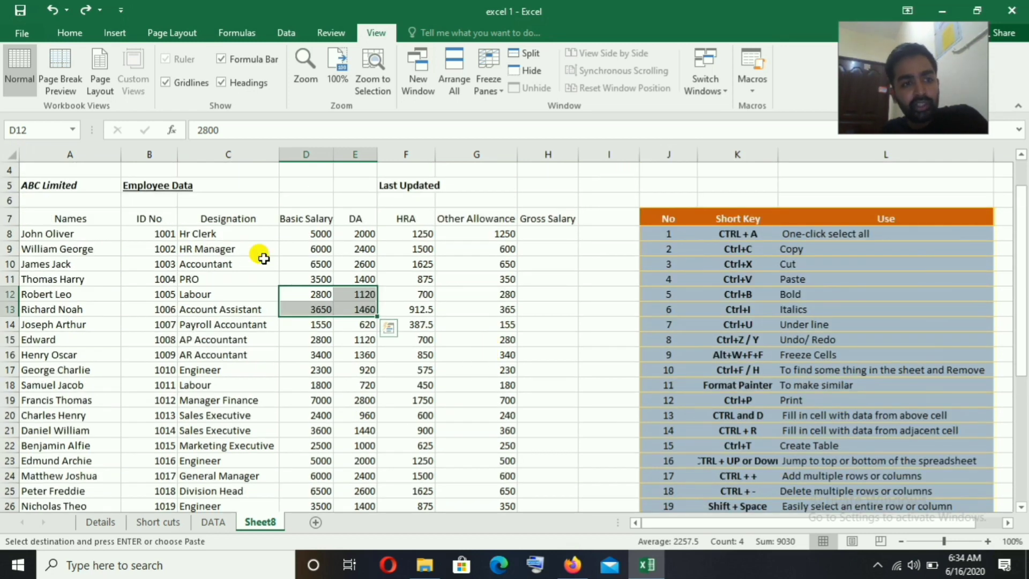
pyautogui.hotkey('ctrl', 'v')
pyautogui.scroll(-1, 461, 268)
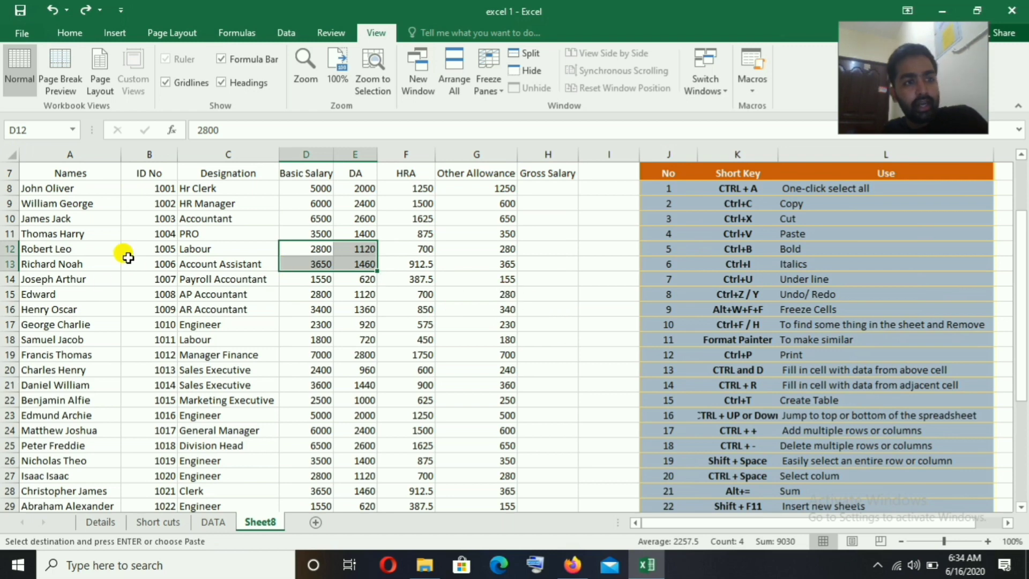
pyautogui.scroll(2, 11, 273)
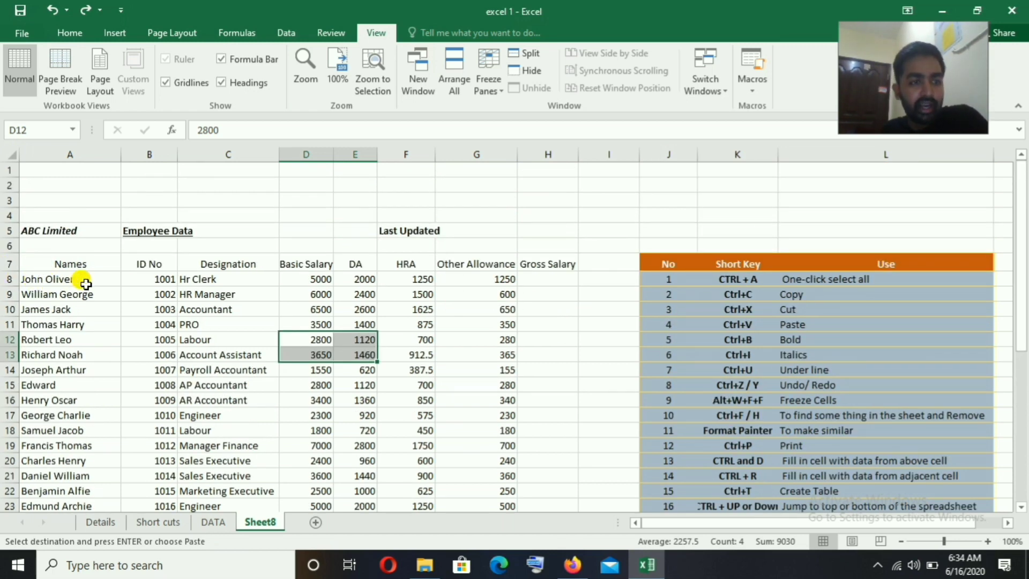
# Step: Freeze the panes at cell A8 to keep rows 1 to 7 fixed, and select the column headings in A7:H7
pyautogui.click(40, 279)
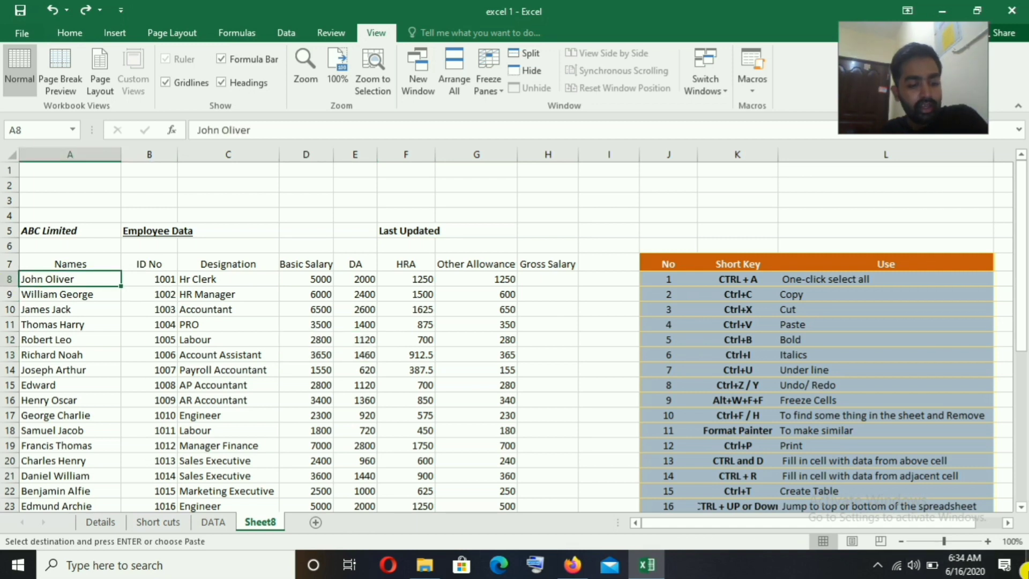
pyautogui.press('alt')
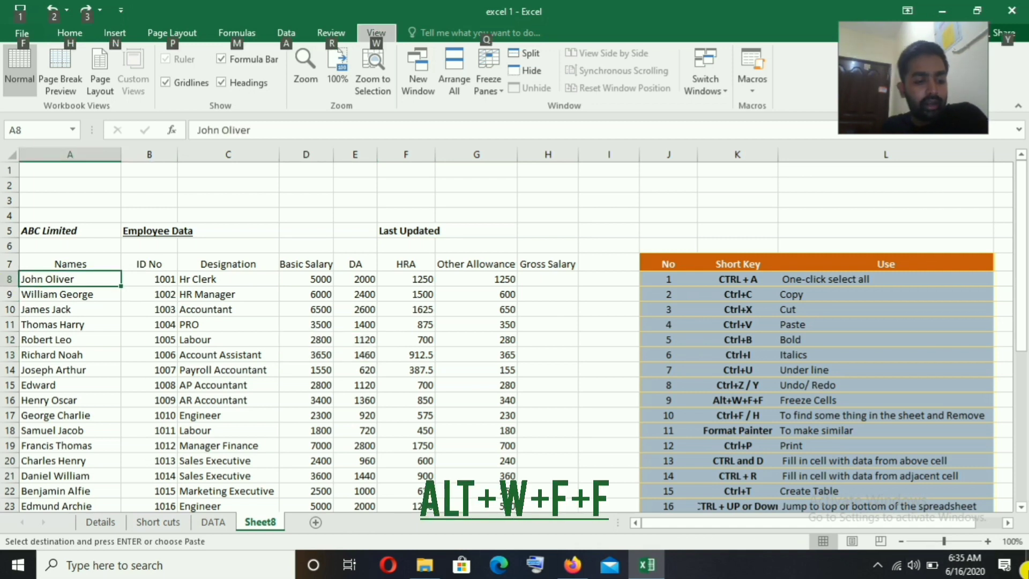
pyautogui.press('w')
pyautogui.press('f')
pyautogui.press('f')
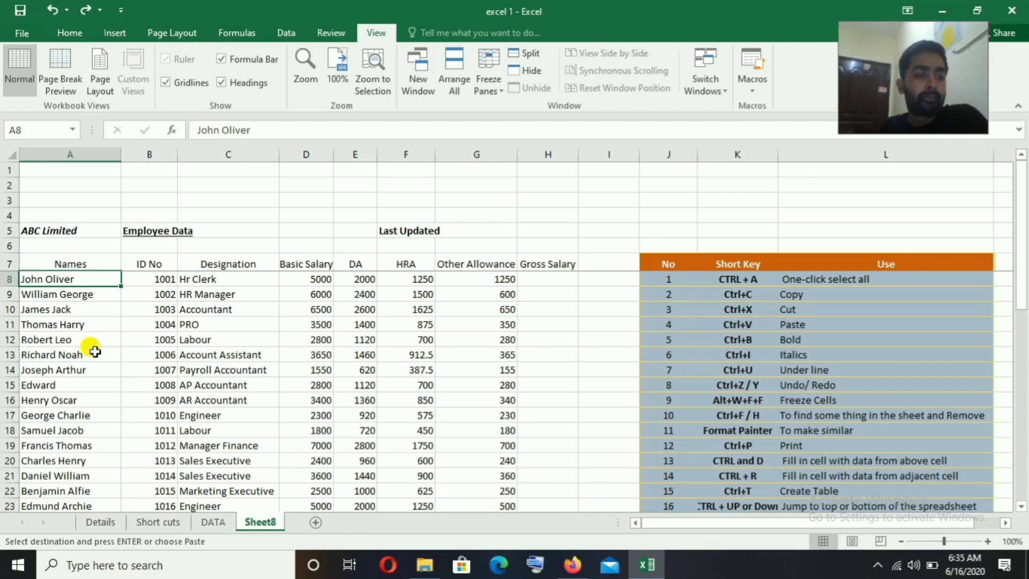
pyautogui.scroll(-11, 573, 367)
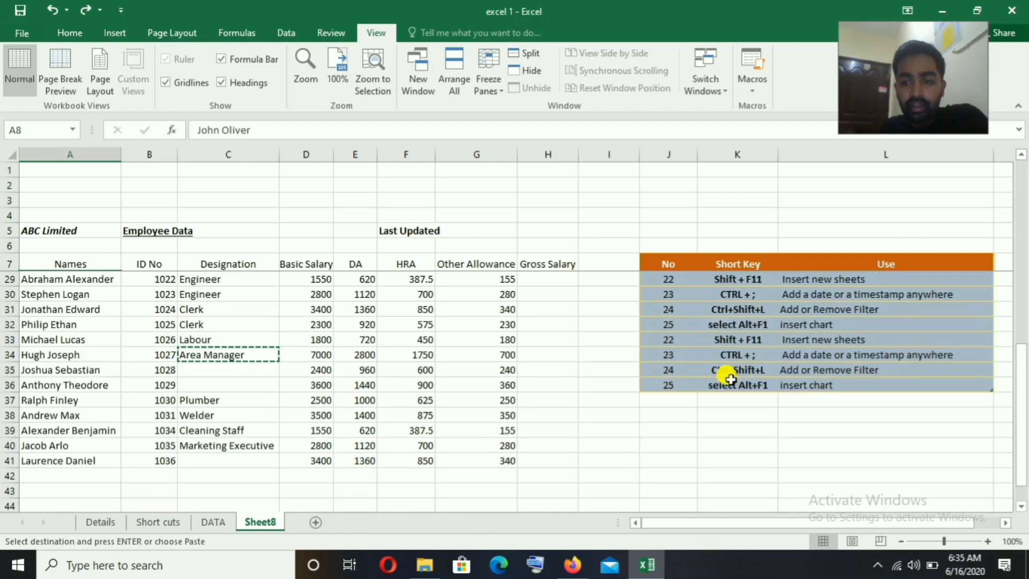
pyautogui.scroll(6, 239, 408)
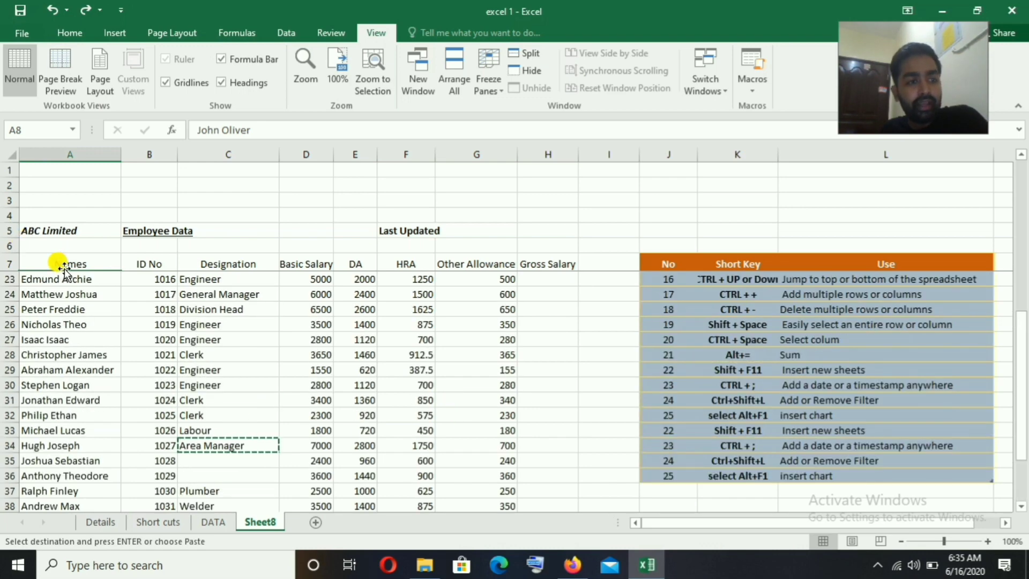
pyautogui.moveTo(53, 262); pyautogui.dragTo(547, 257)
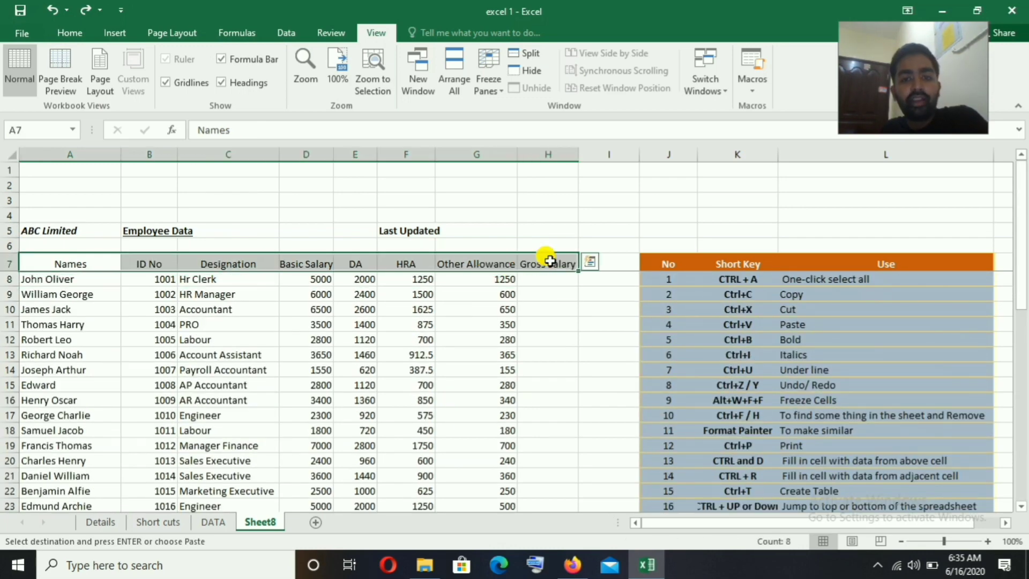
pyautogui.scroll(-3, 350, 387)
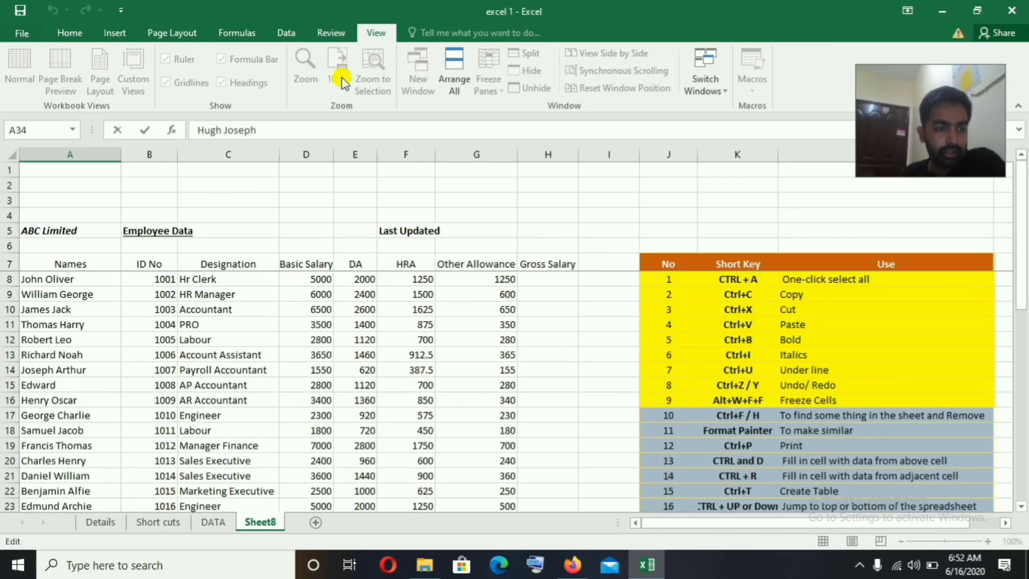
# Step: Find all cells containing Engineer and go to the next match, keeping the search dialog clear of the Designation column
pyautogui.scroll(-3, 137, 313)
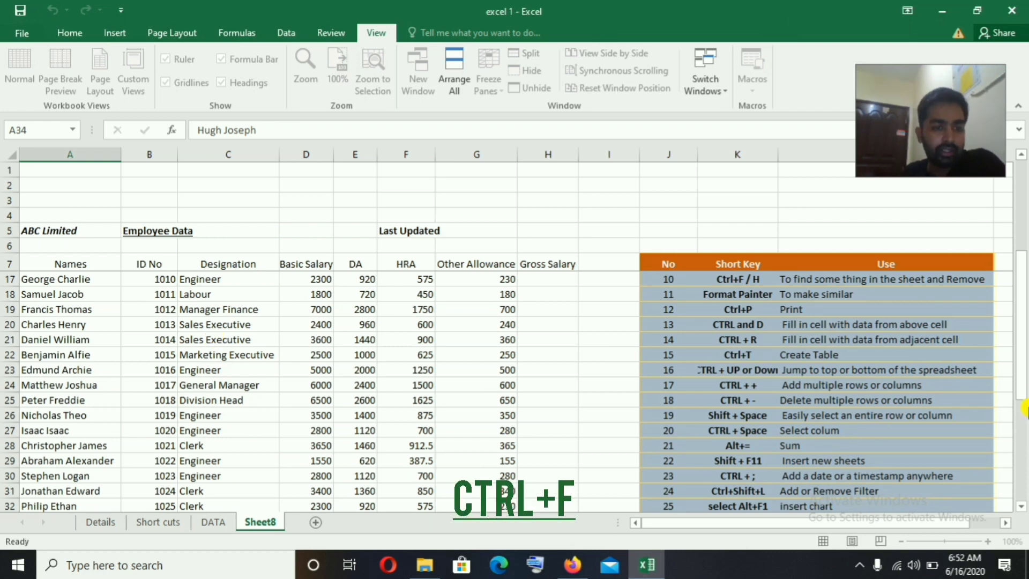
pyautogui.hotkey('ctrl', 'f')
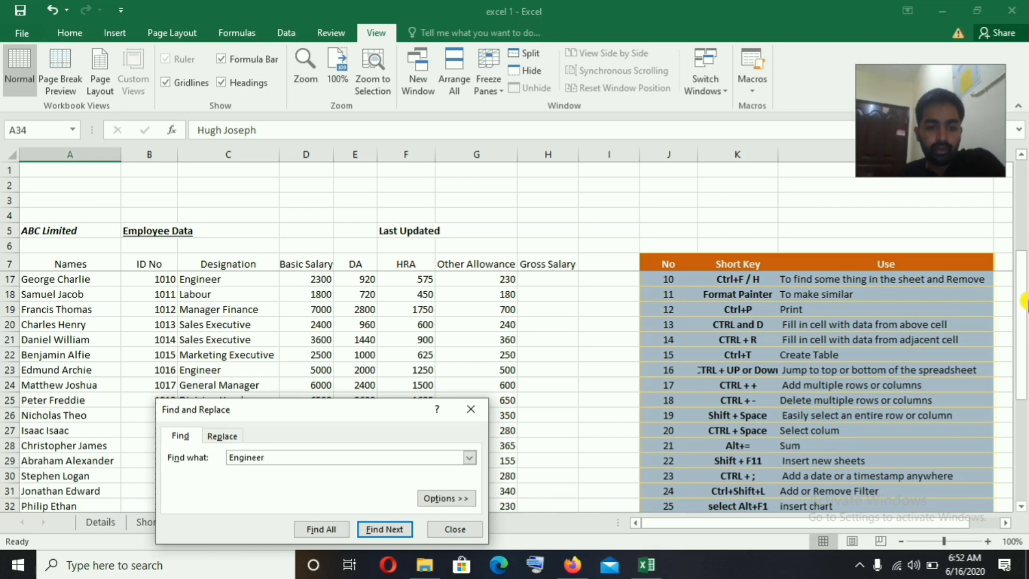
pyautogui.click(314, 533)
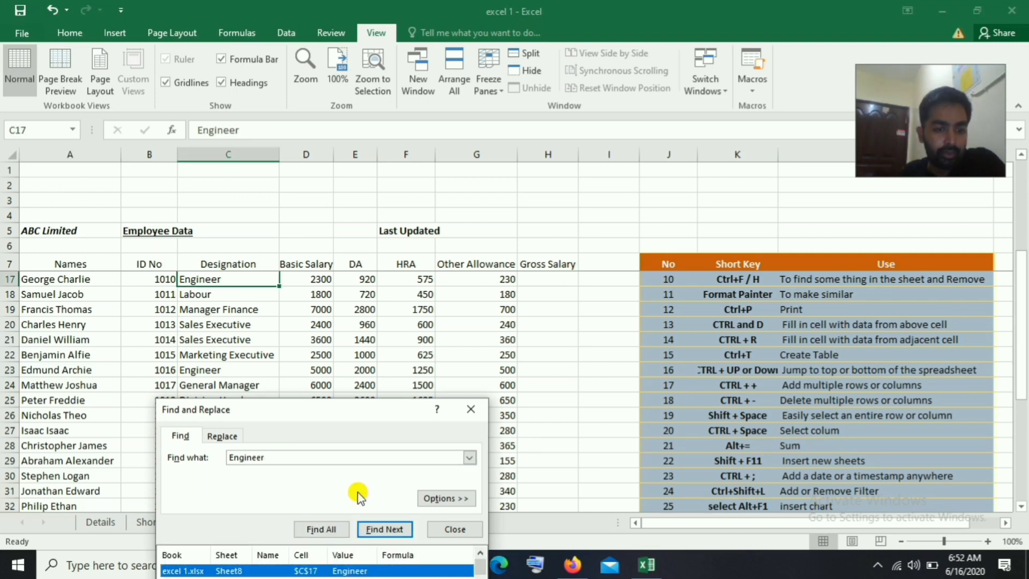
pyautogui.moveTo(404, 409); pyautogui.dragTo(612, 347)
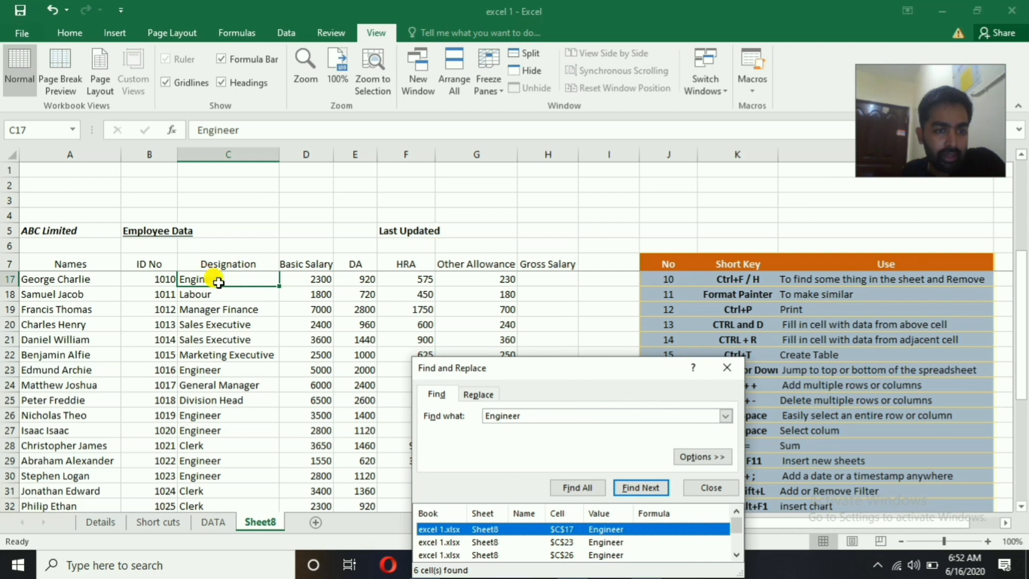
pyautogui.click(641, 487)
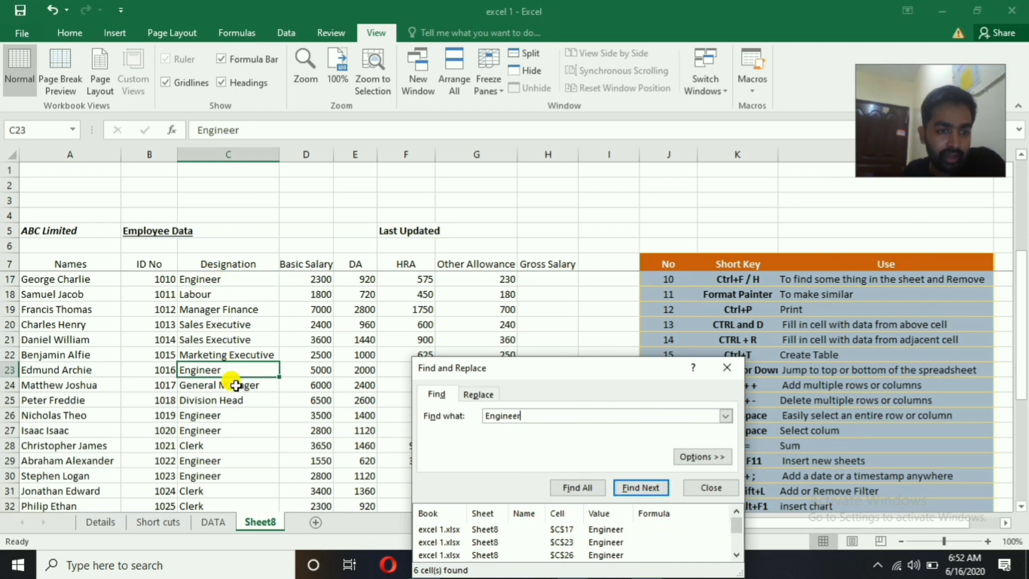
pyautogui.moveTo(619, 368); pyautogui.dragTo(590, 294)
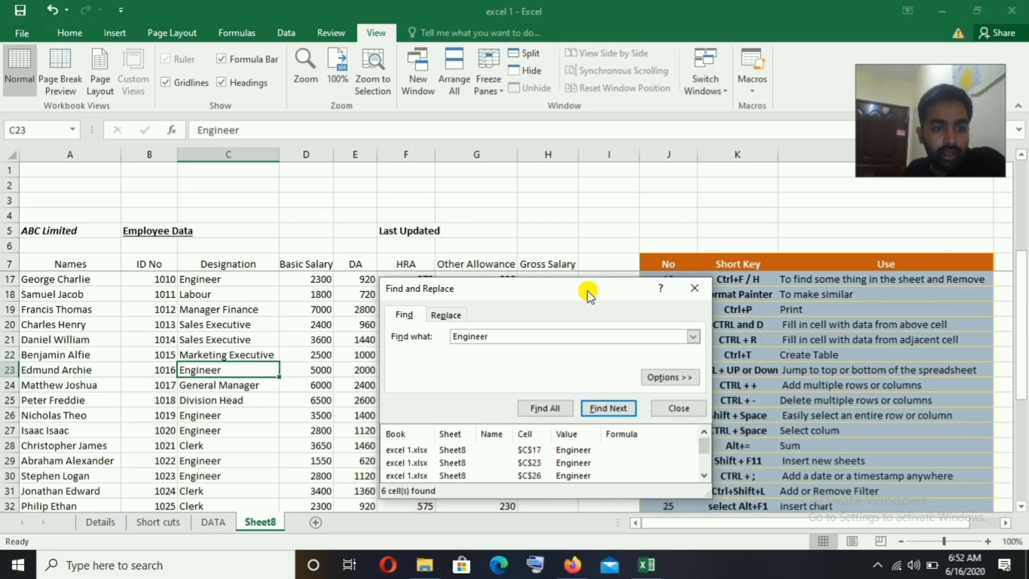
# Step: Replace every Engineer entry with Civil Engineer and check the Designation column
pyautogui.hotkey('ctrl', 'h')
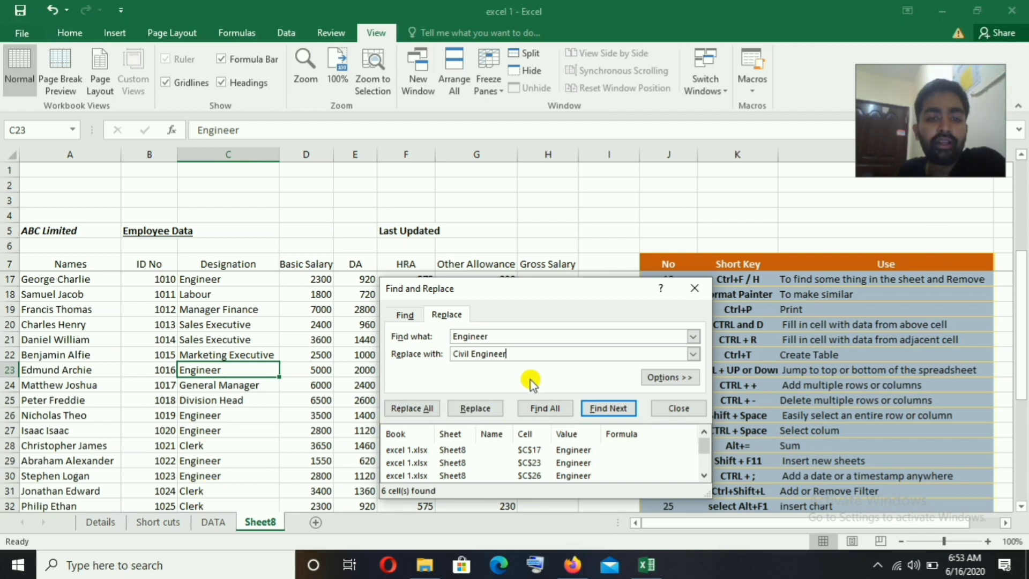
pyautogui.click(410, 409)
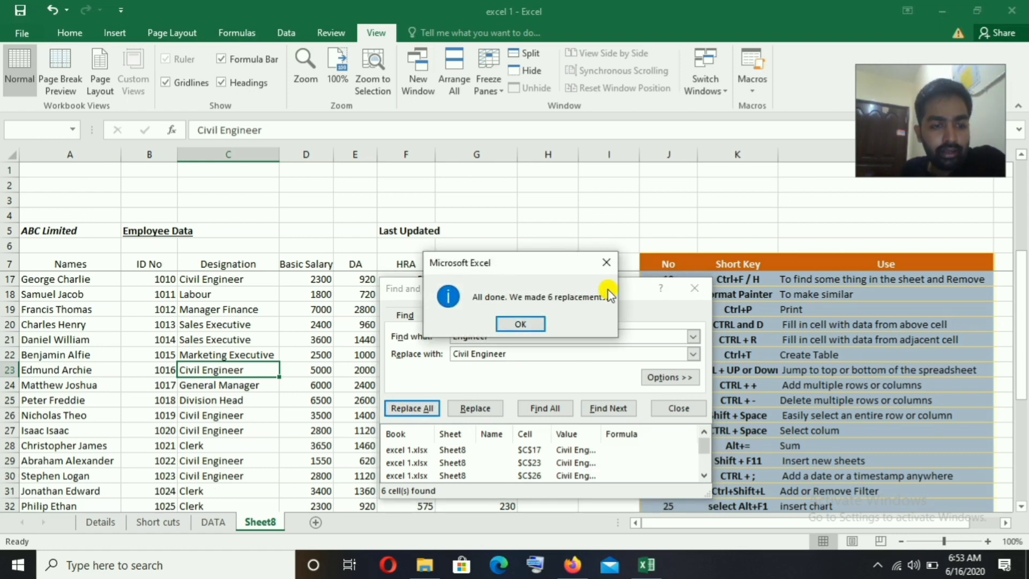
pyautogui.click(521, 325)
pyautogui.press('Escape')
pyautogui.scroll(-2, 250, 360)
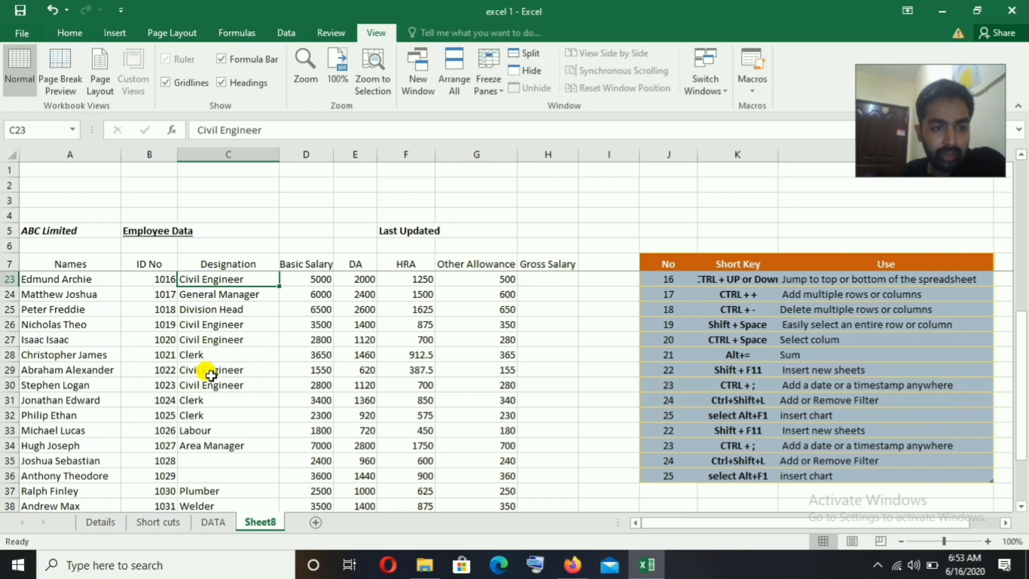
pyautogui.scroll(4, 856, 377)
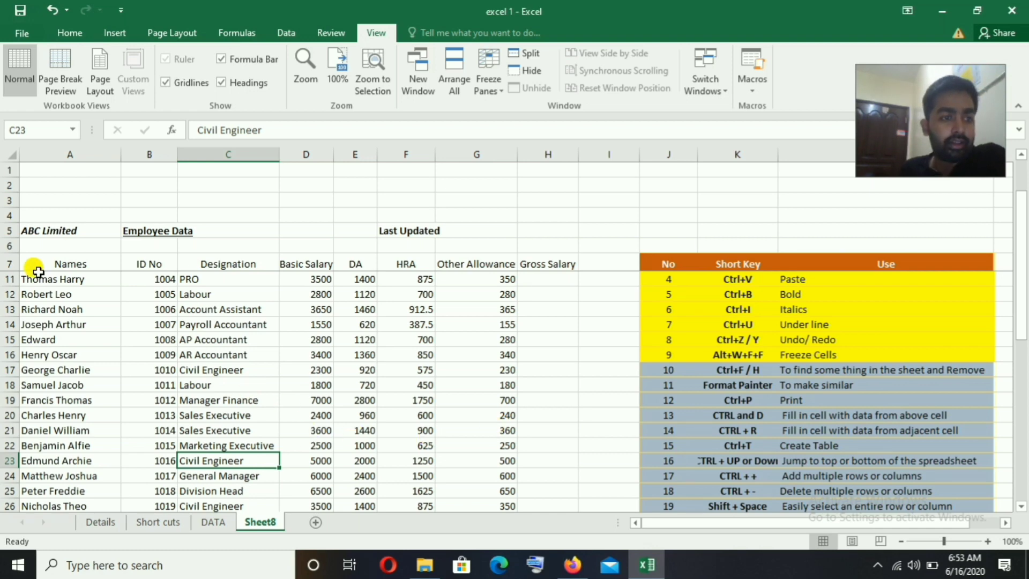
pyautogui.scroll(-2, 161, 364)
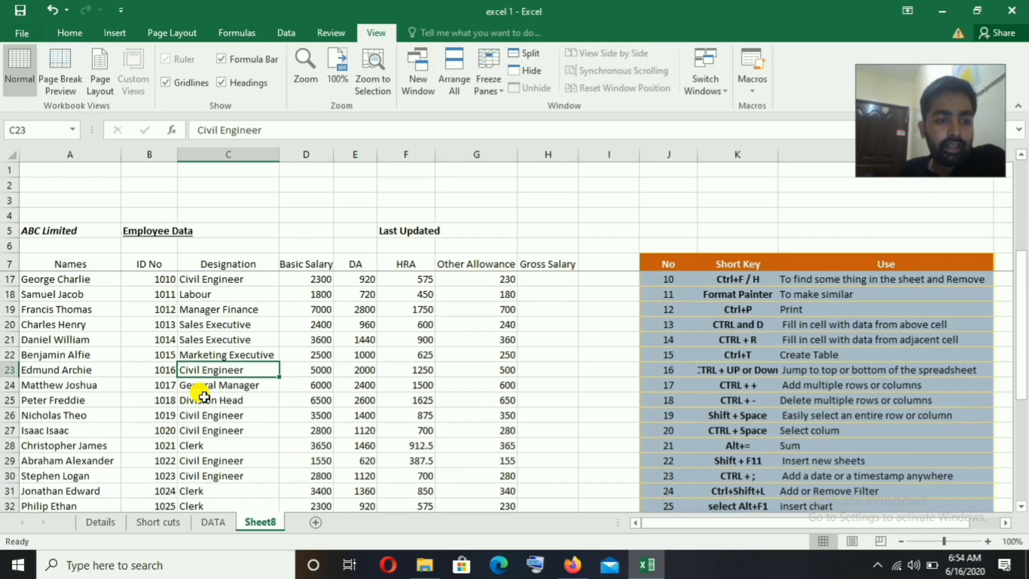
pyautogui.scroll(3, 523, 402)
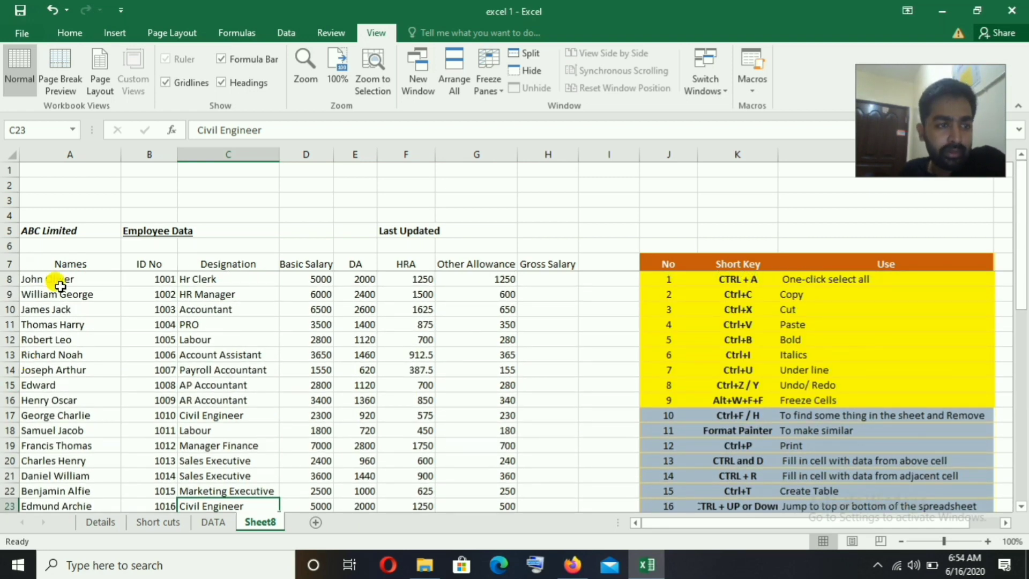
# Step: Convert the whole employee list, A7:H41, into a table that uses its first row as headers
pyautogui.click(54, 326)
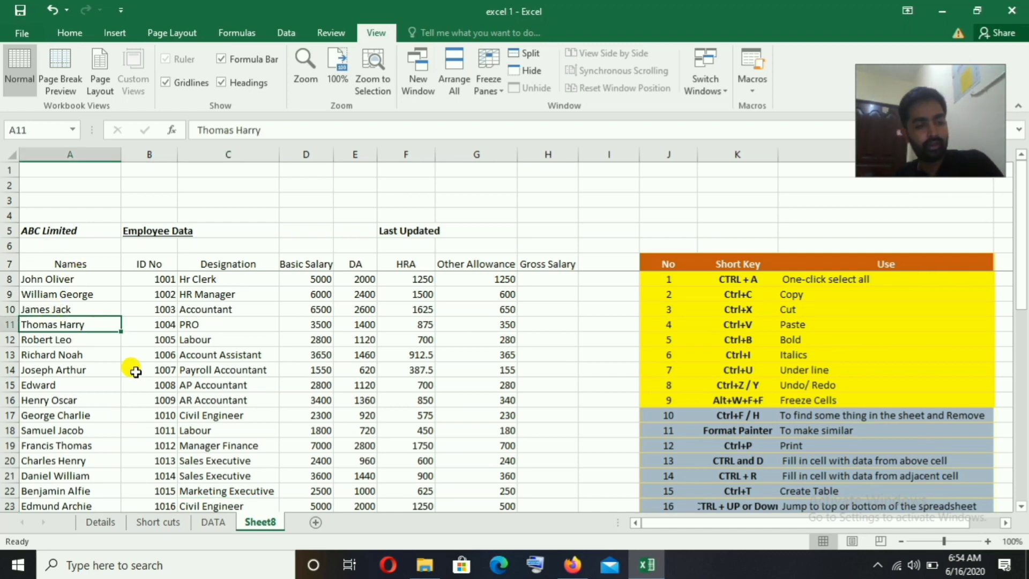
pyautogui.hotkey('ctrl', 'a')
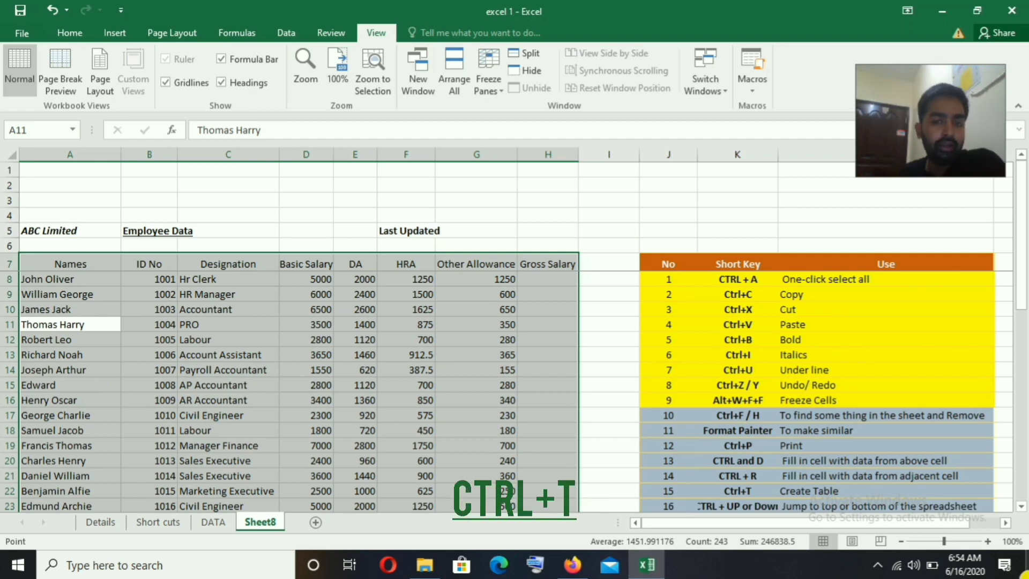
pyautogui.scroll(-6, 873, 293)
pyautogui.hotkey('ctrl', 't')
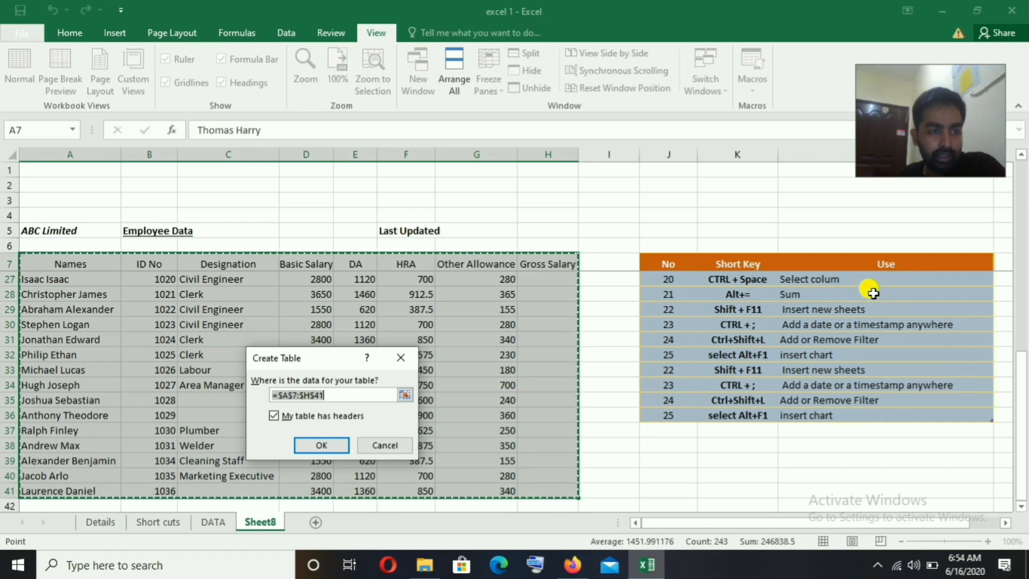
pyautogui.scroll(2, 479, 378)
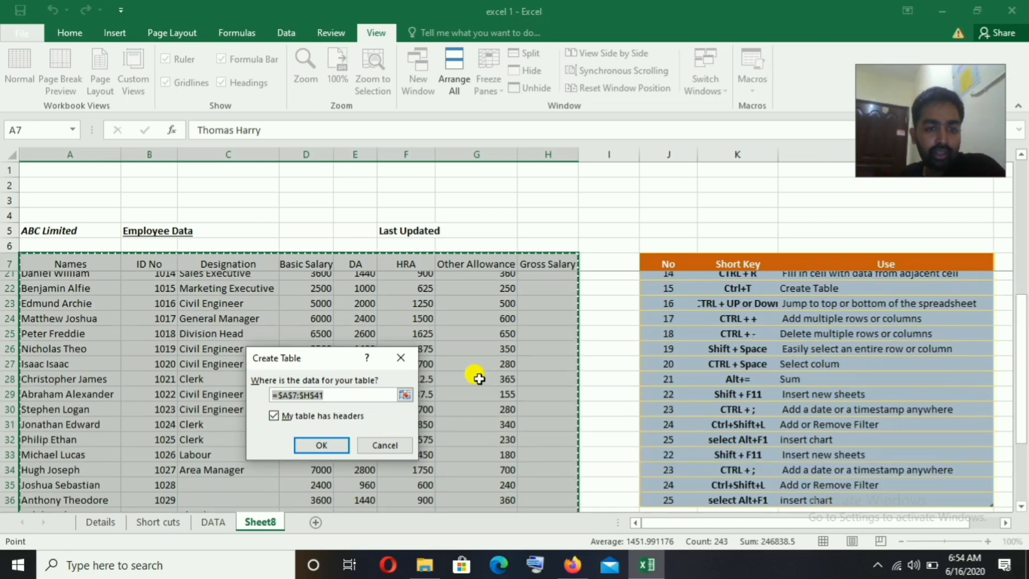
pyautogui.scroll(5, 478, 378)
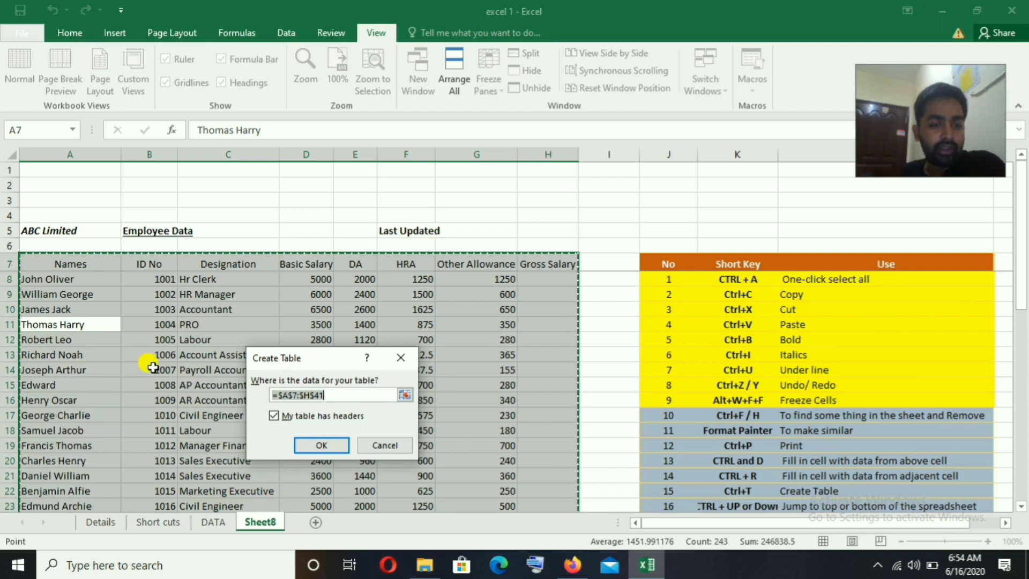
pyautogui.click(331, 447)
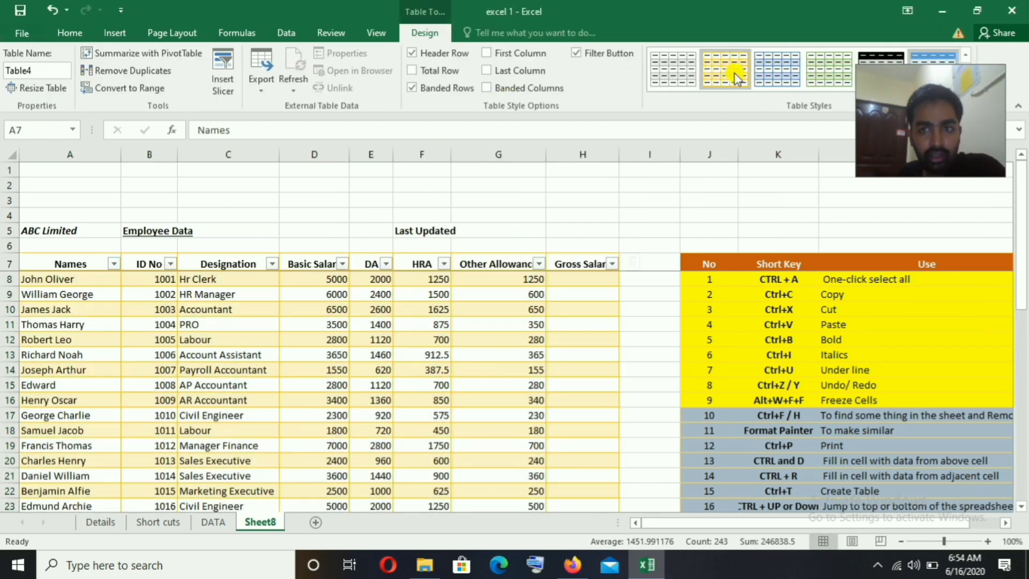
# Step: Apply the light blue banded table style to the employee table and check its rows down to the last record
pyautogui.click(736, 76)
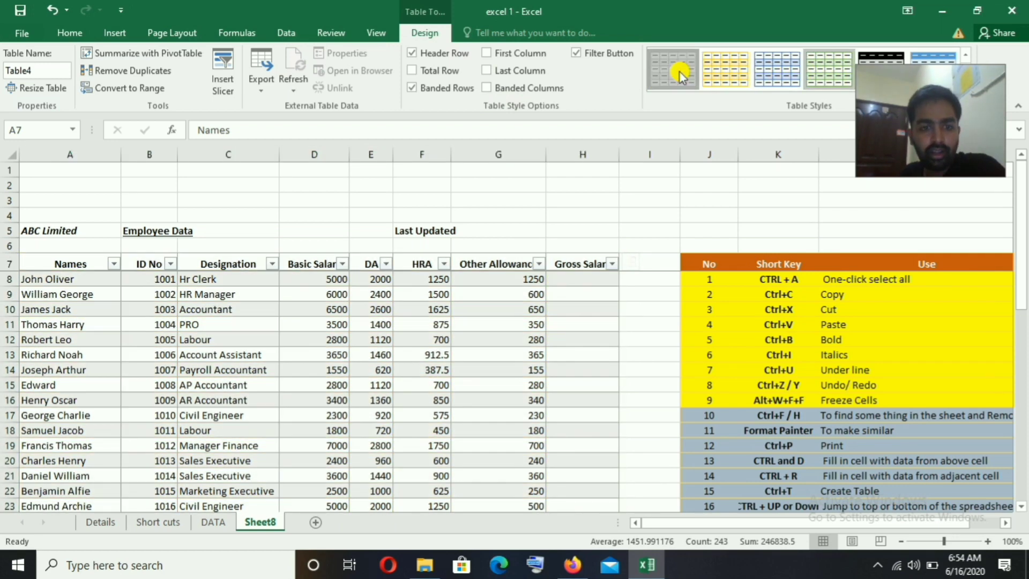
pyautogui.click(758, 80)
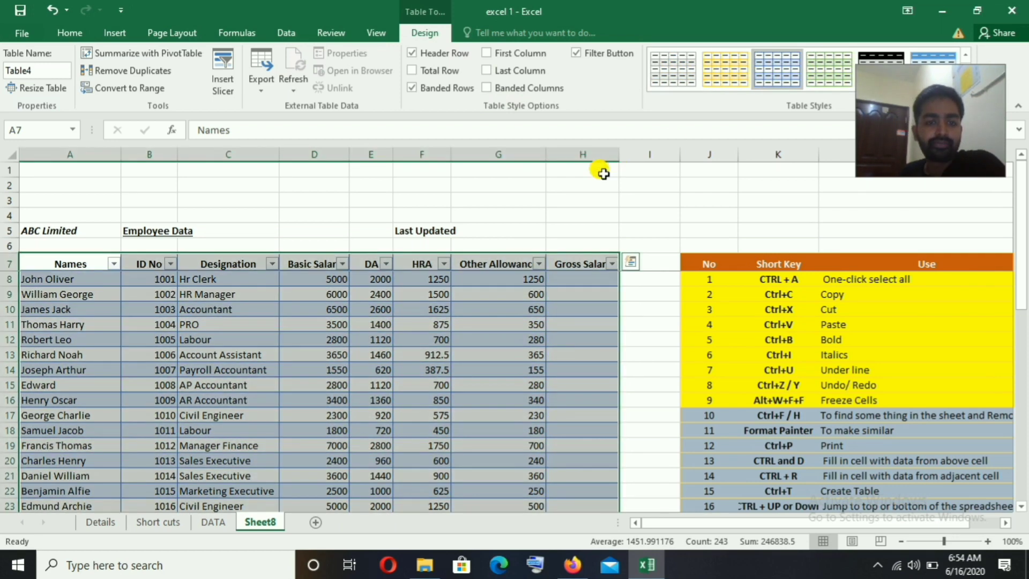
pyautogui.click(590, 210)
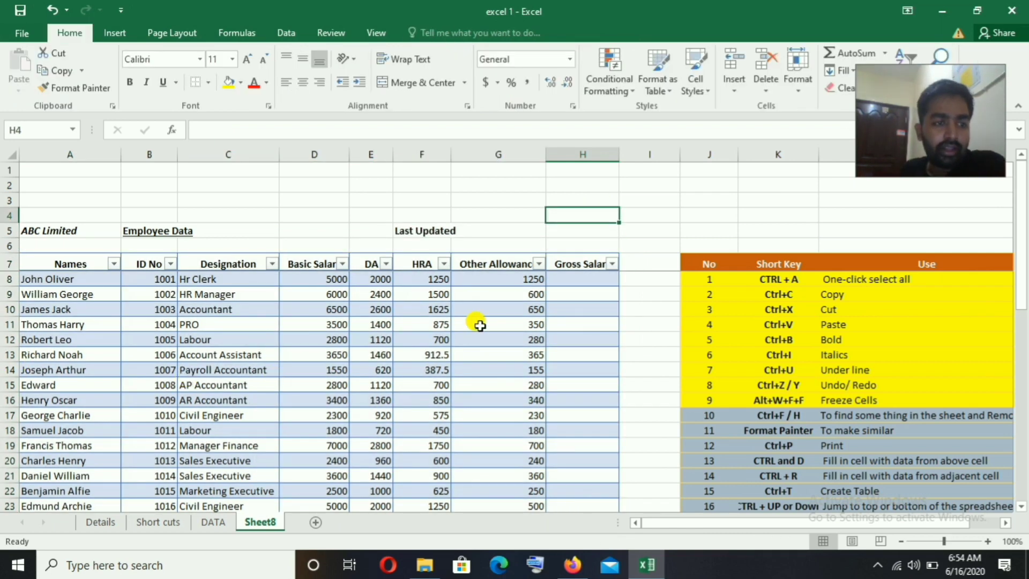
pyautogui.scroll(-5, 475, 321)
pyautogui.scroll(-4, 552, 375)
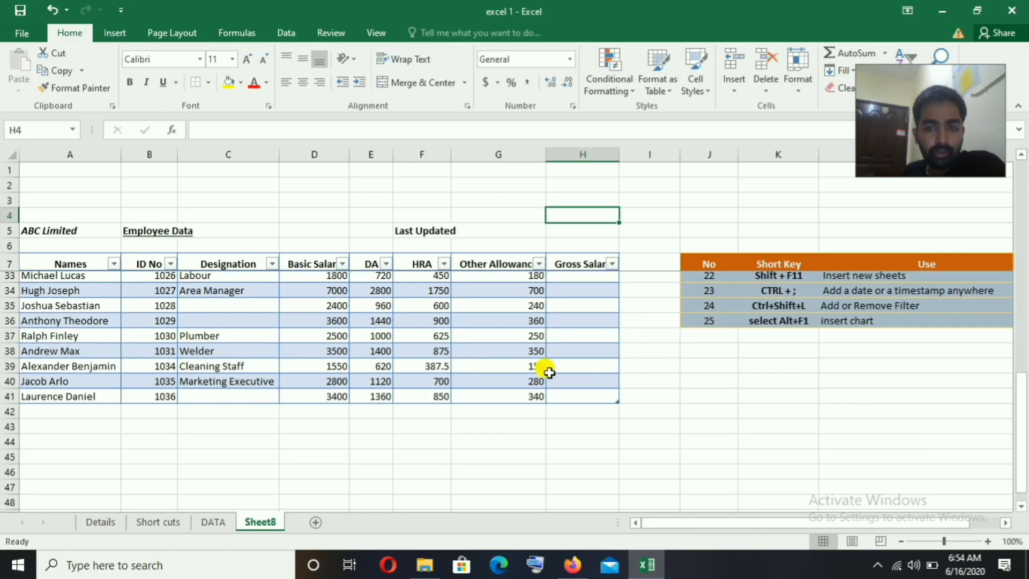
pyautogui.scroll(9, 407, 360)
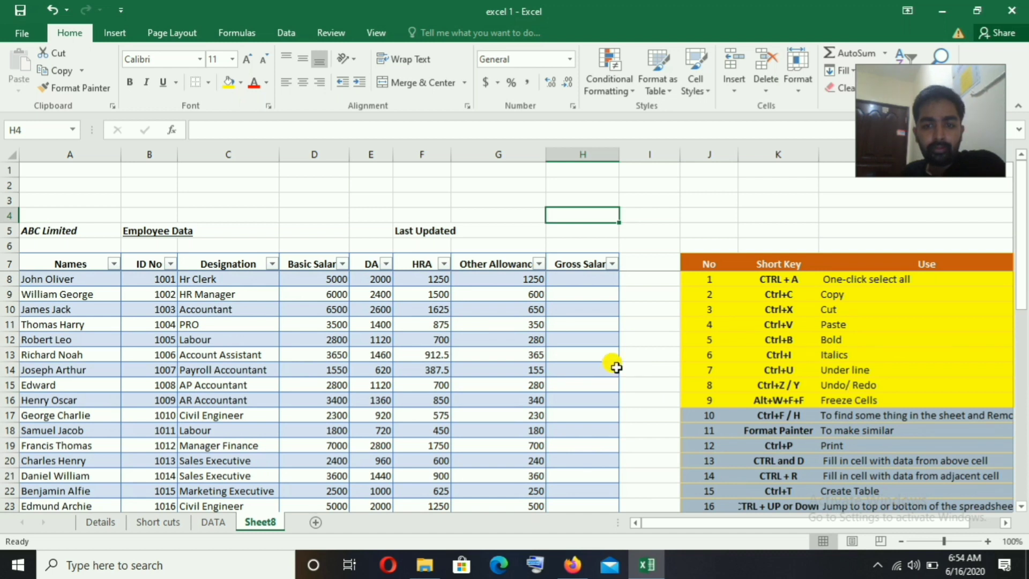
pyautogui.click(648, 339)
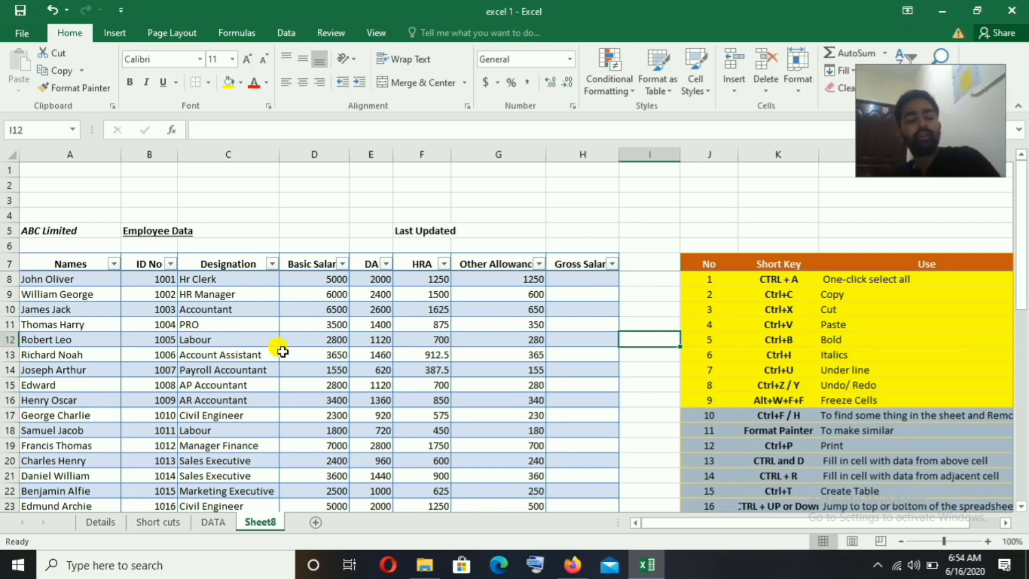
# Step: Select the entire table row of the employee in row 11
pyautogui.click(252, 328)
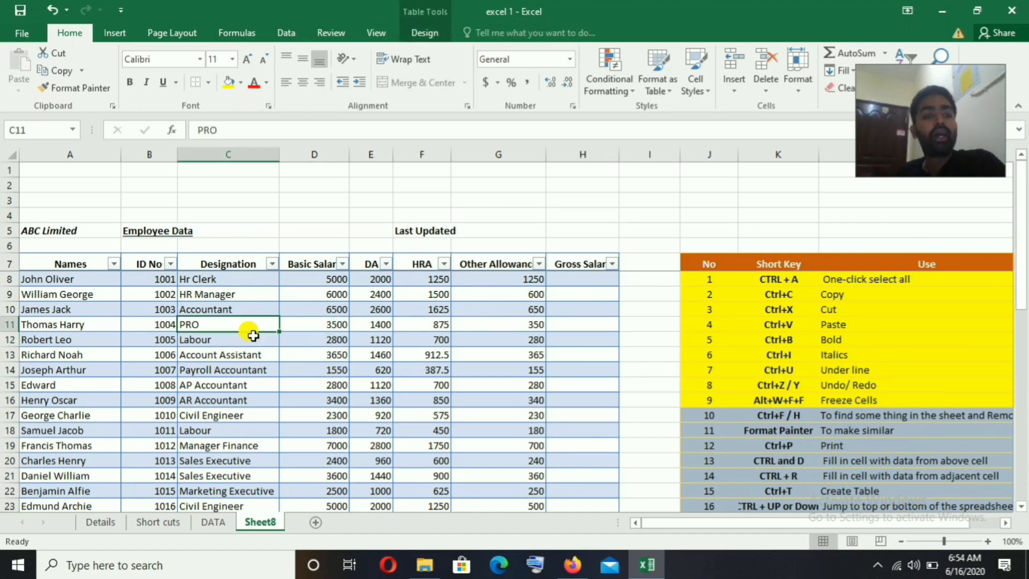
pyautogui.click(41, 326)
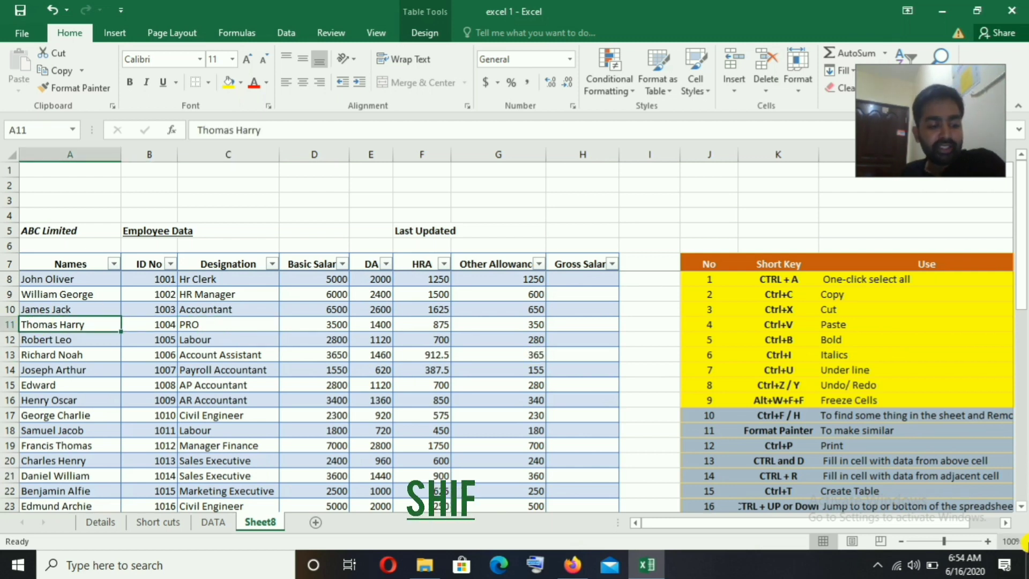
pyautogui.hotkey('shift', 'space')
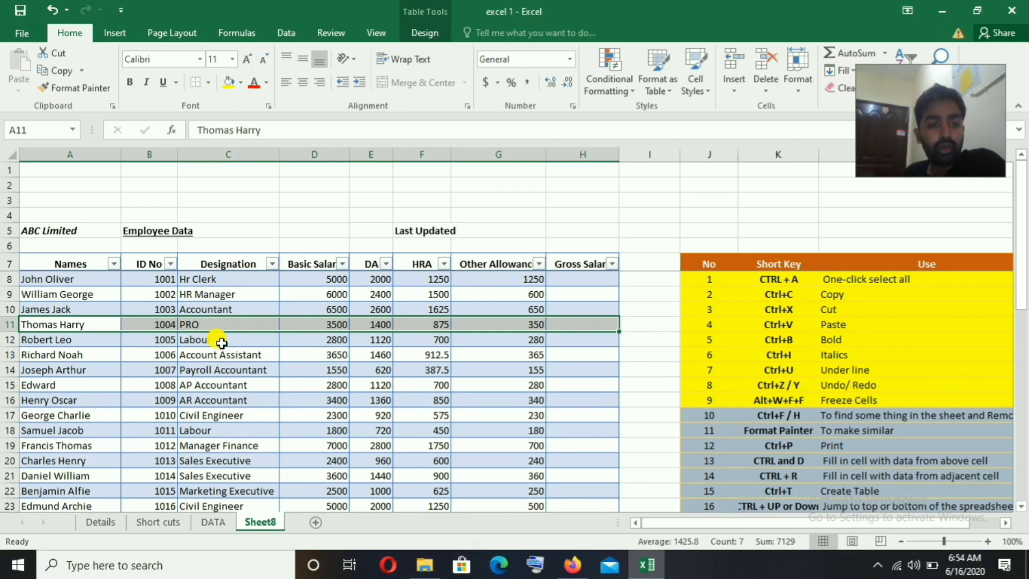
# Step: Select all data in the table's Names column, check that the selection reaches the last record, and deselect it
pyautogui.click(229, 295)
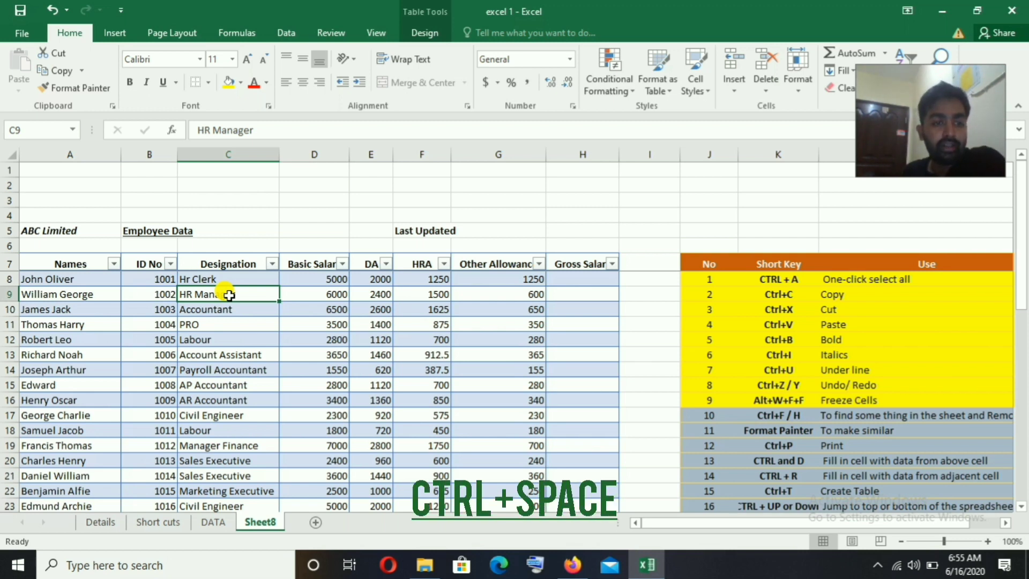
pyautogui.hotkey('ctrl', 'space')
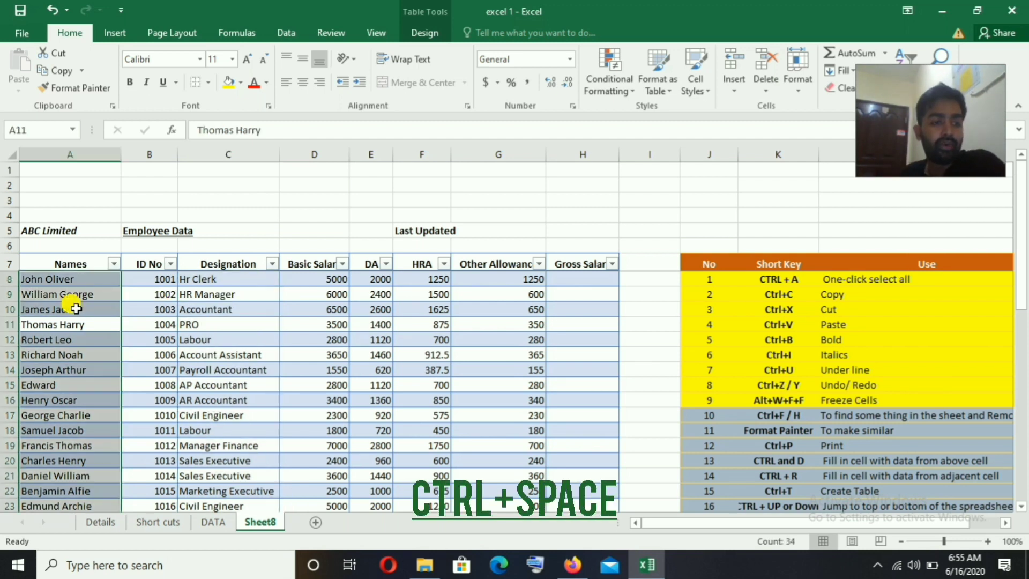
pyautogui.scroll(-8, 156, 295)
pyautogui.scroll(1, 171, 315)
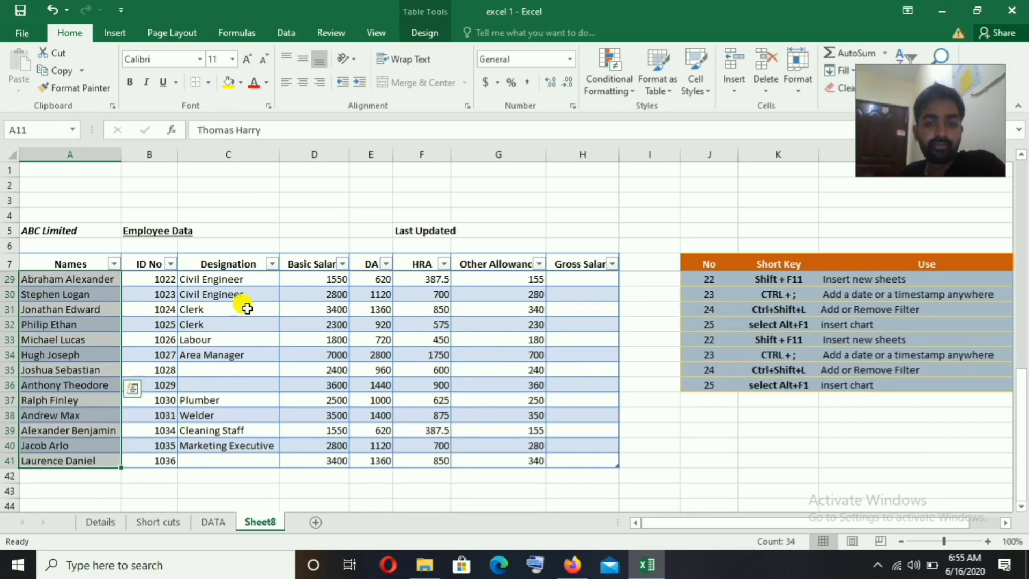
pyautogui.scroll(7, 429, 295)
pyautogui.click(665, 294)
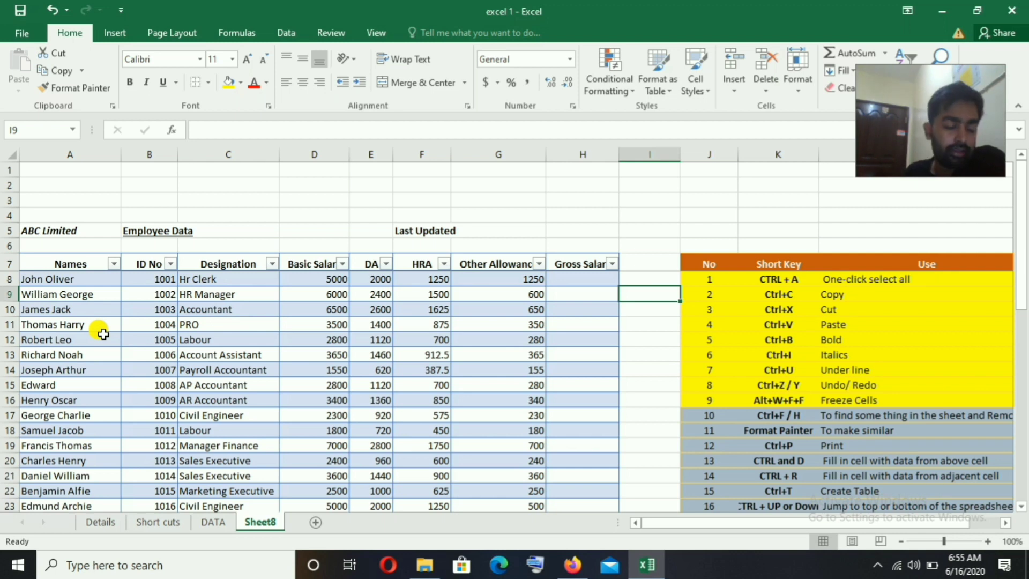
# Step: Insert a new table column before the Names column
pyautogui.click(95, 323)
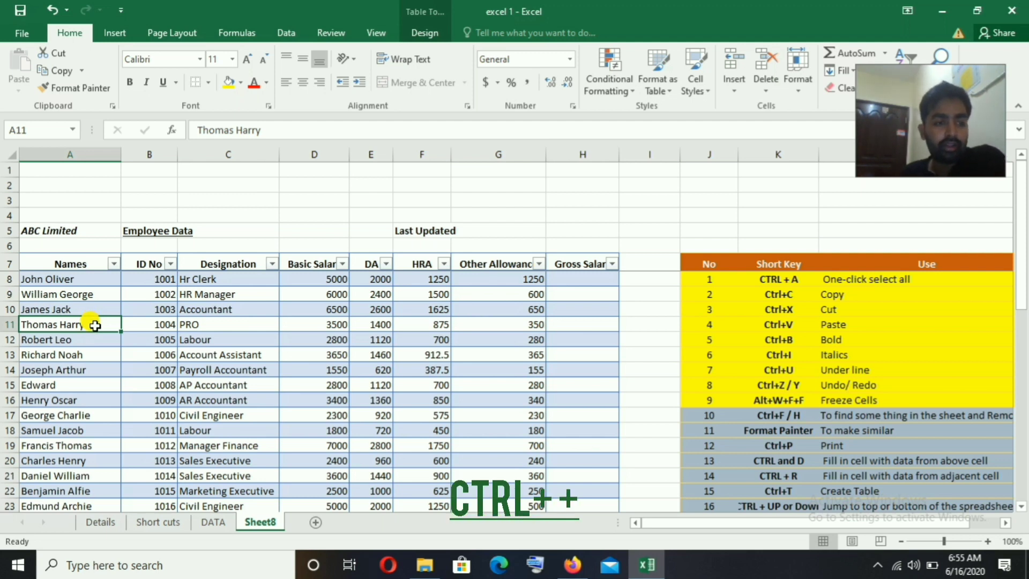
pyautogui.hotkey('ctrl', 'space')
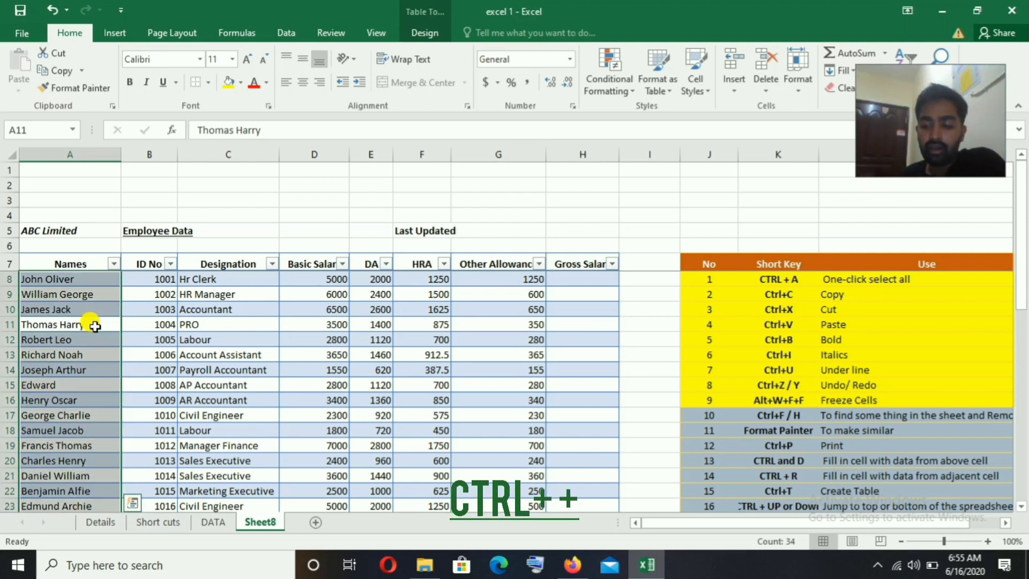
pyautogui.hotkey('ctrl', '+')
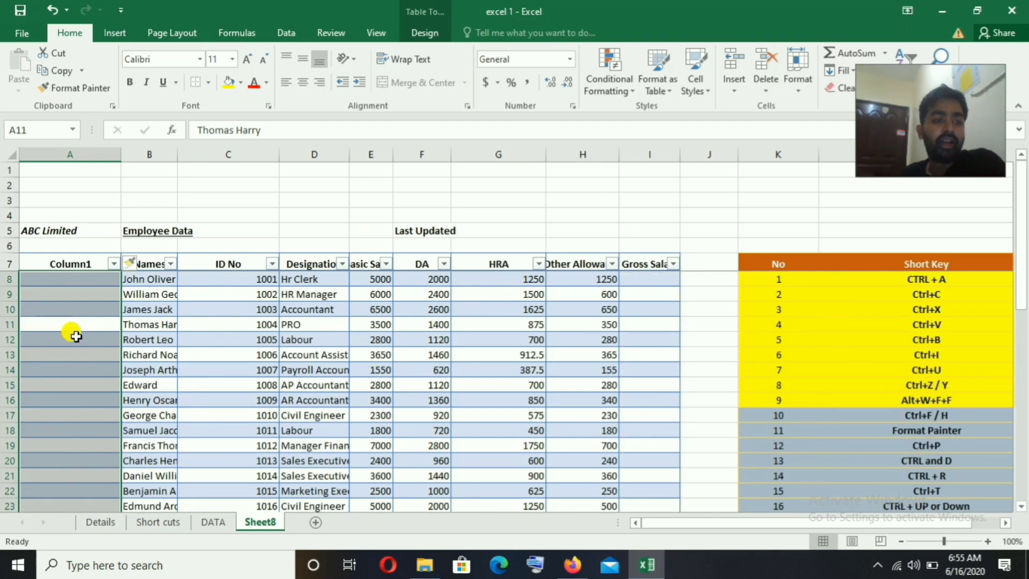
pyautogui.click(707, 262)
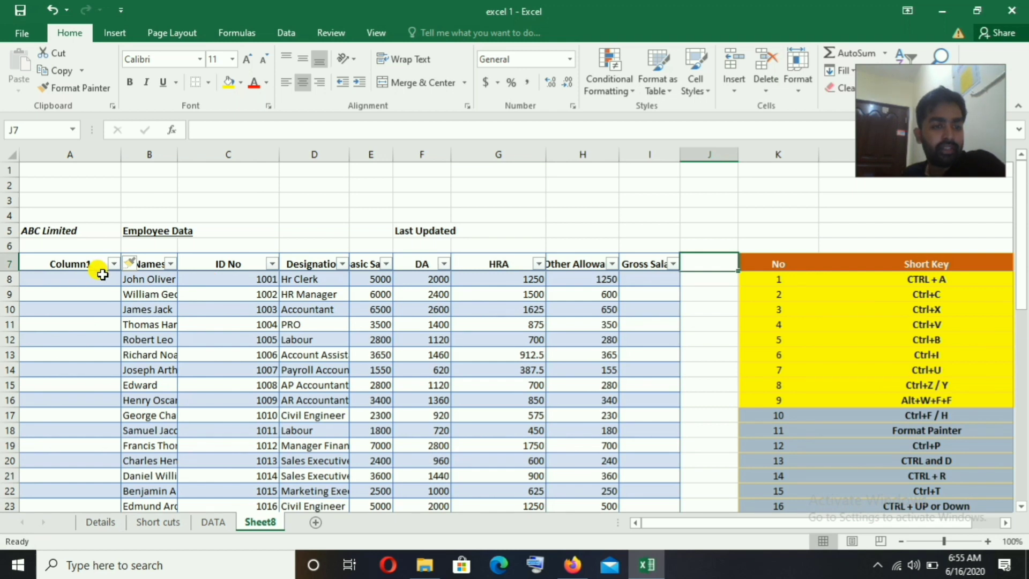
# Step: Name the new first column SL No in header cell A7
pyautogui.click(82, 262)
pyautogui.write('SL')
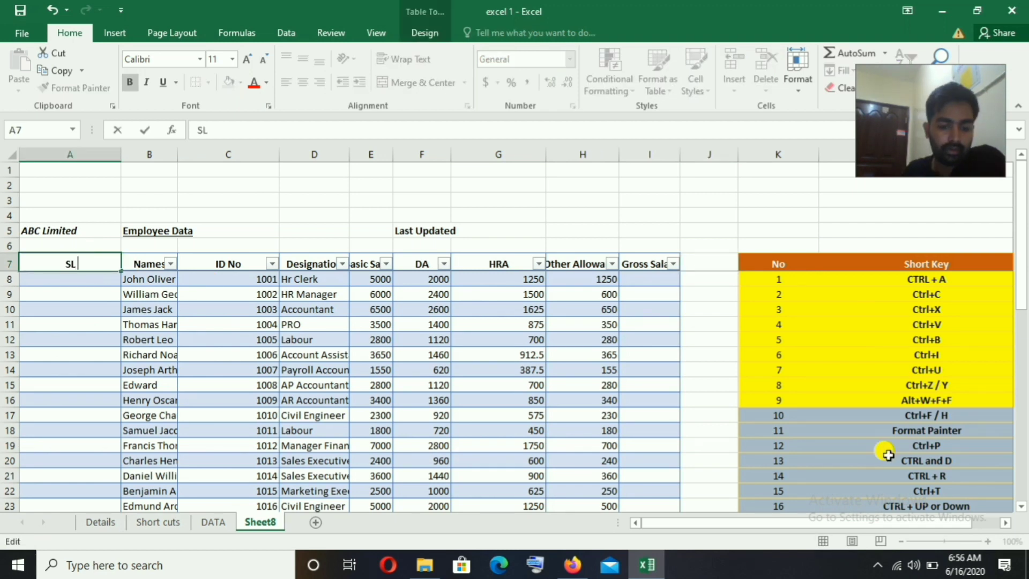
pyautogui.write(' nO')
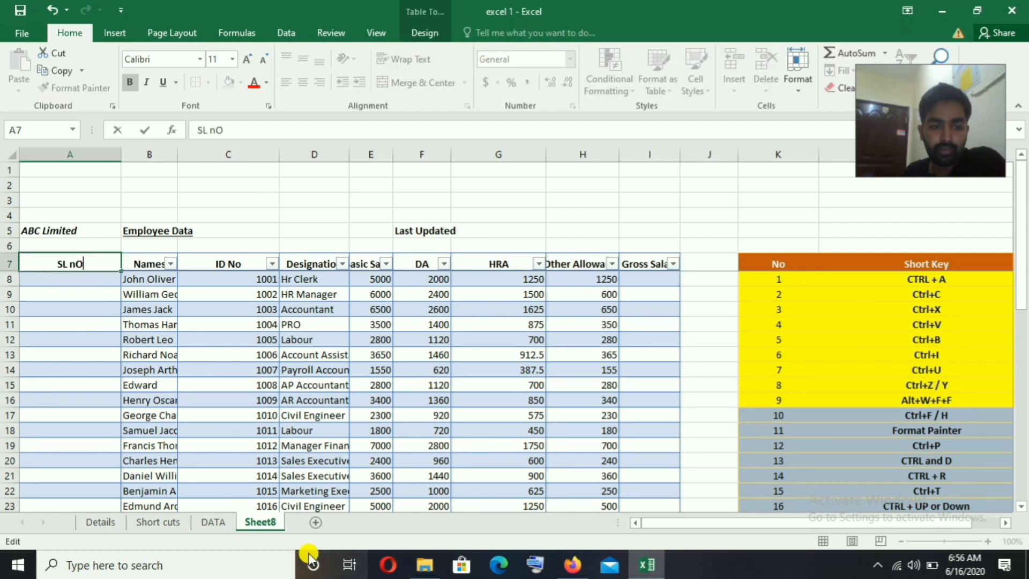
pyautogui.press('Return')
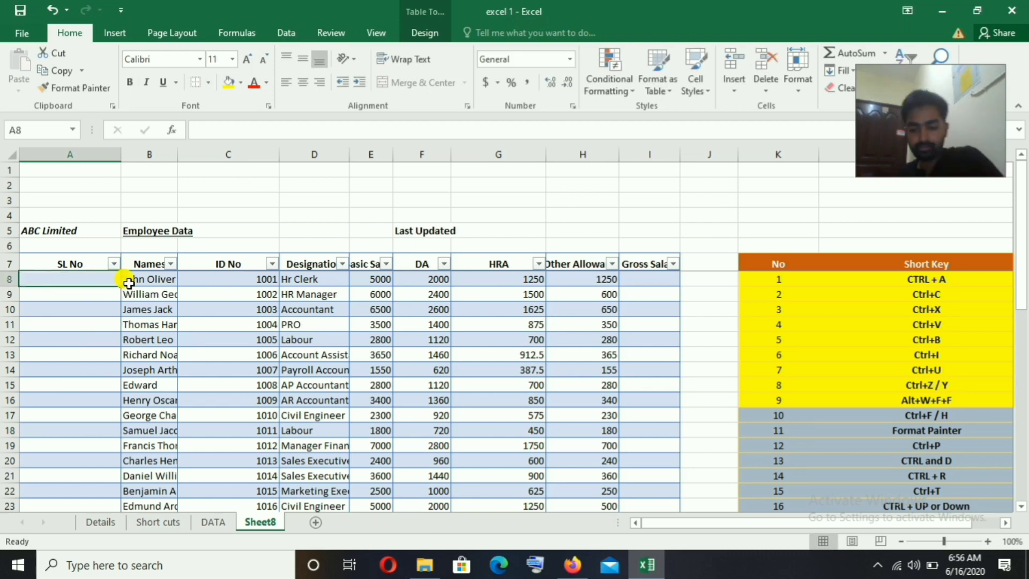
# Step: Enter 1 and 2 in A8 and A9 and fill the serial number series down to the last table row
pyautogui.write('1')
pyautogui.press('Return')
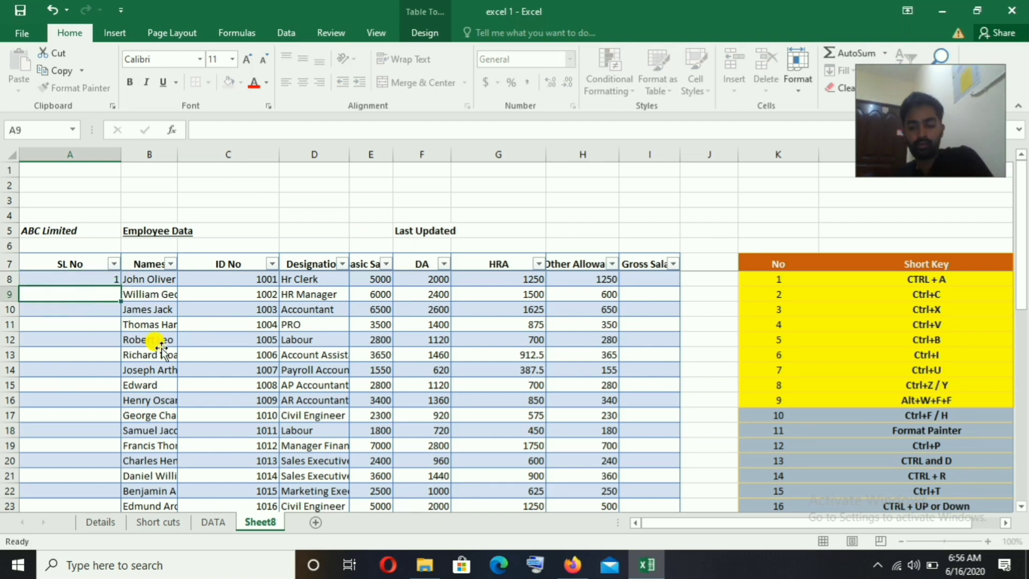
pyautogui.write('2')
pyautogui.press('Return')
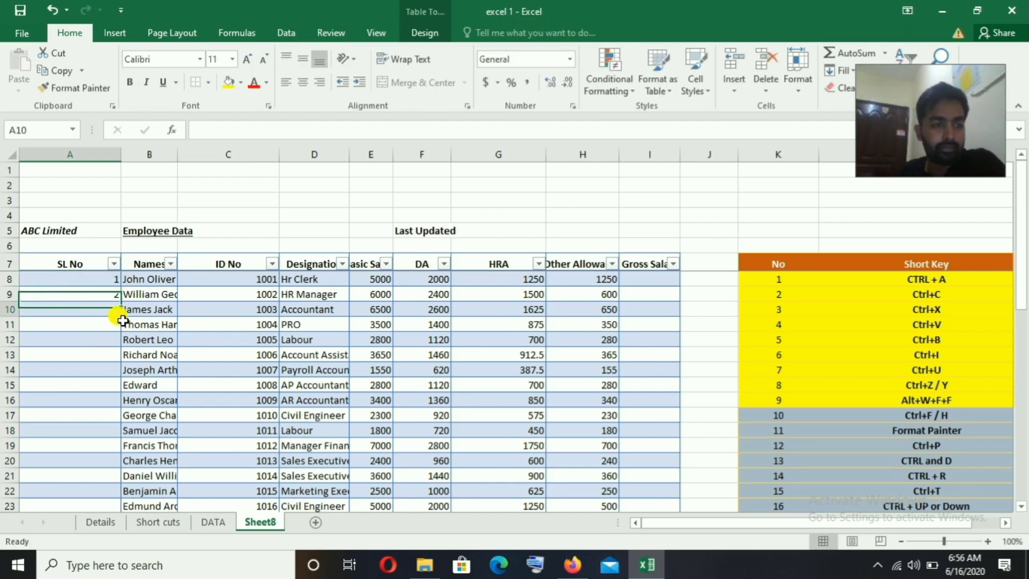
pyautogui.moveTo(99, 272); pyautogui.dragTo(108, 292)
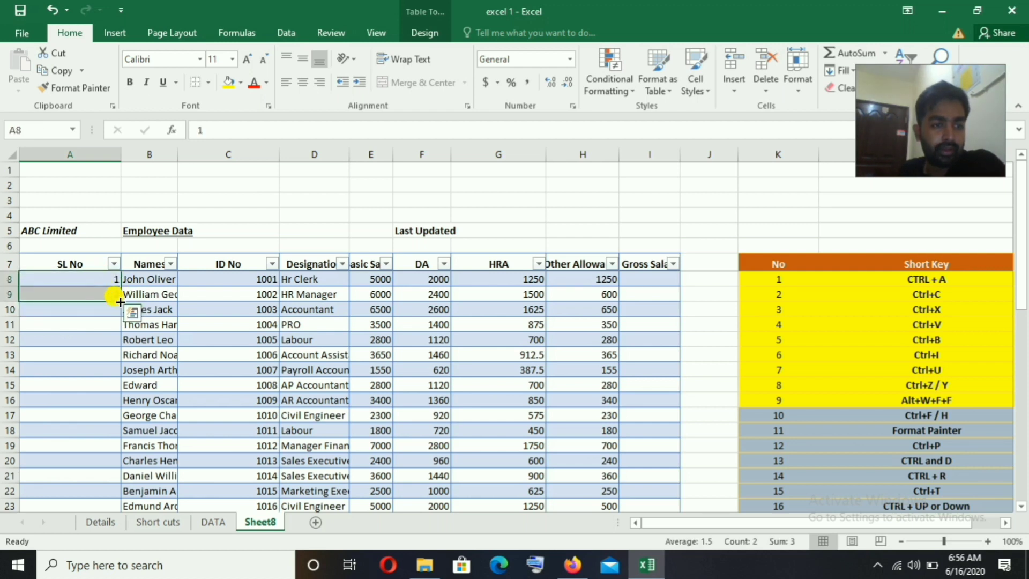
pyautogui.doubleClick(114, 297)
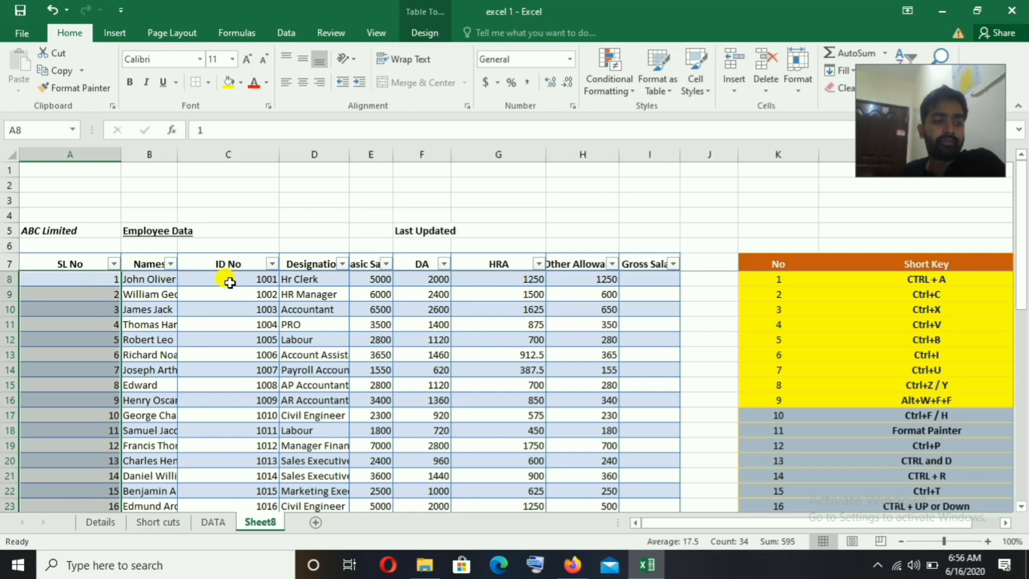
pyautogui.scroll(-2, 236, 278)
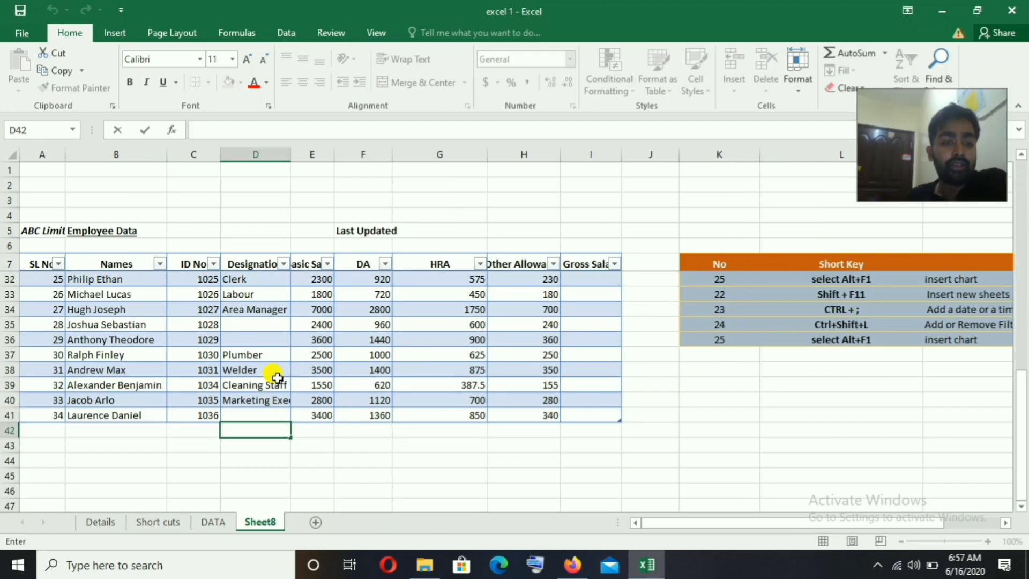
# Step: Fill the empty Designation cell D41 with Marketing Executive from the cell above
pyautogui.click(270, 403)
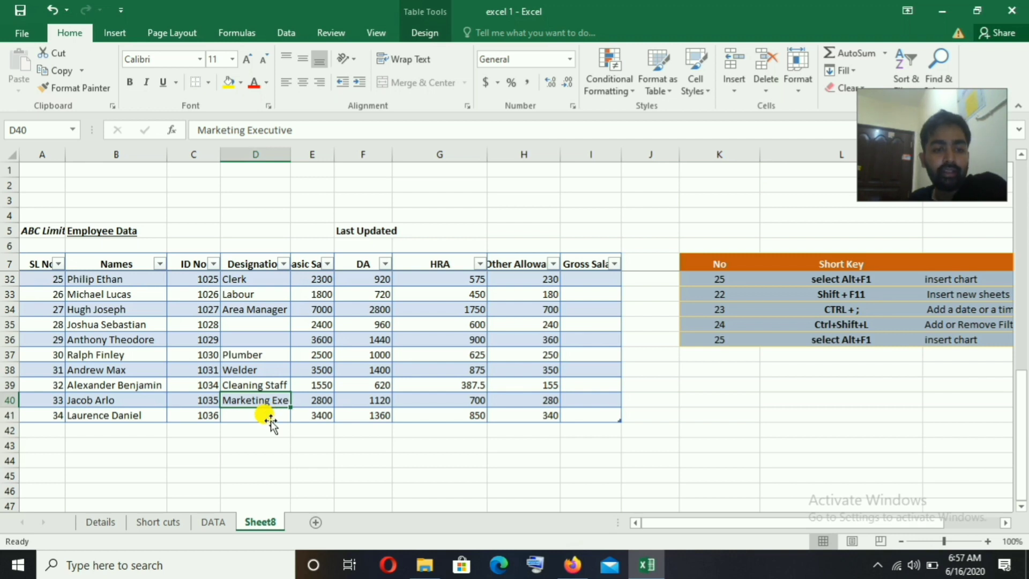
pyautogui.click(270, 417)
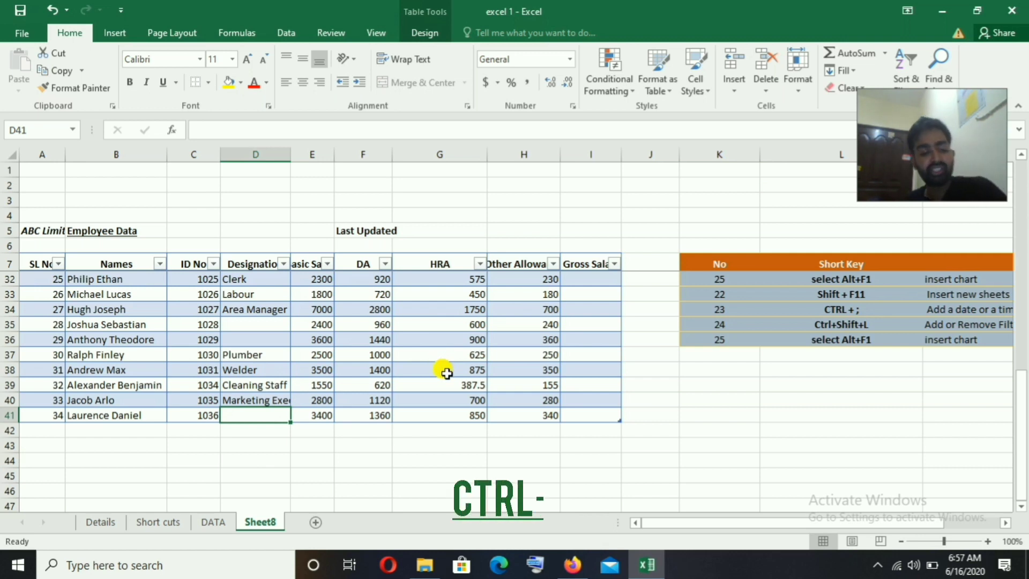
pyautogui.hotkey('ctrl', 'd')
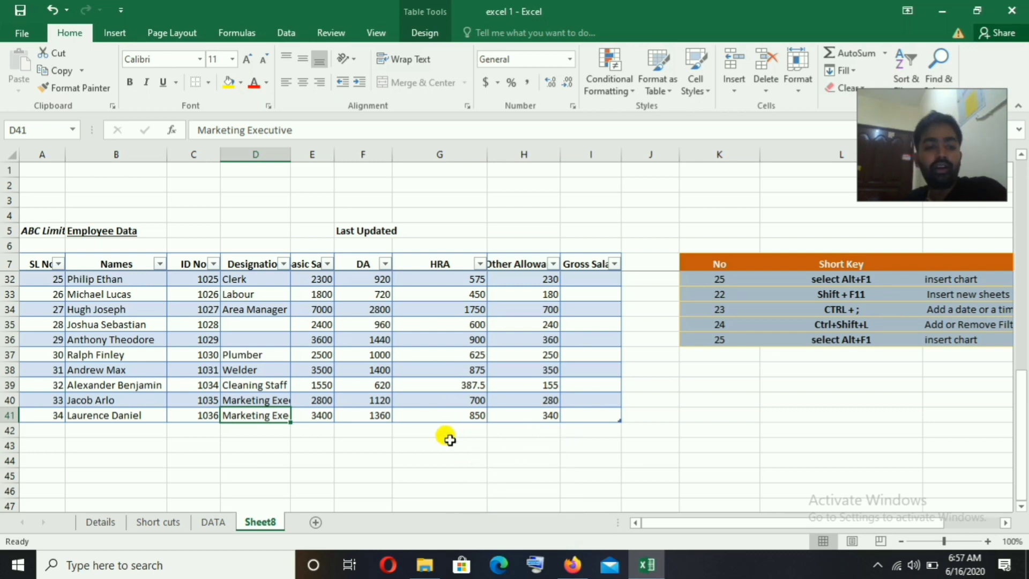
pyautogui.scroll(2, 379, 432)
pyautogui.scroll(-2, 370, 431)
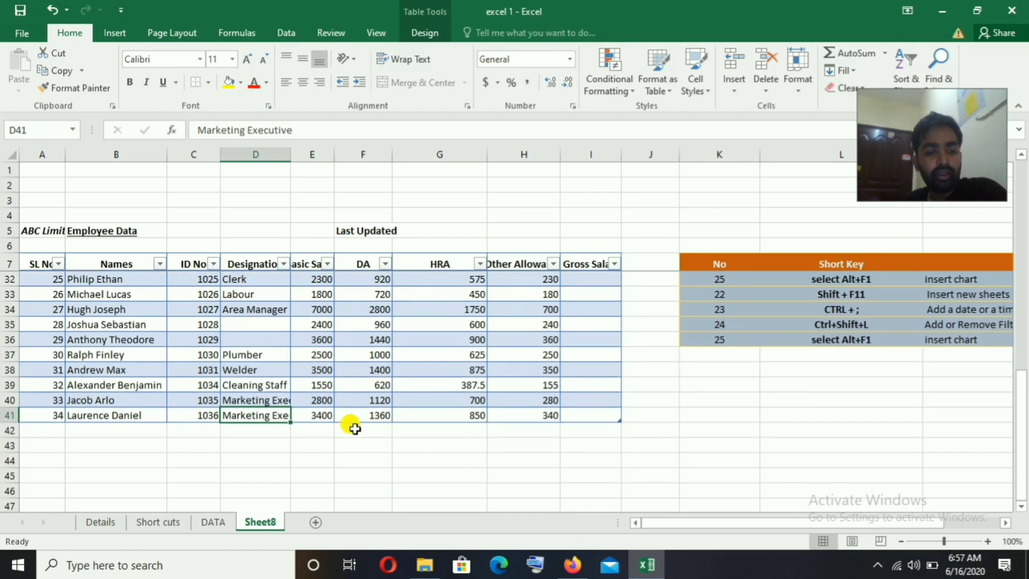
# Step: Fill Gross Salary cell I41 with the value from the adjacent Other Allowance cell, and clear it again
pyautogui.click(590, 416)
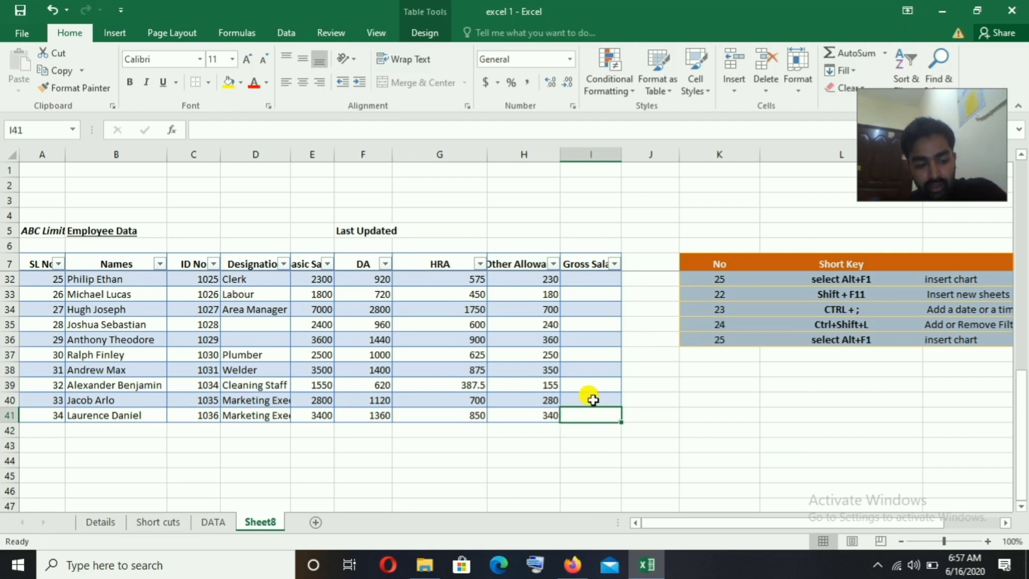
pyautogui.hotkey('ctrl', 'r')
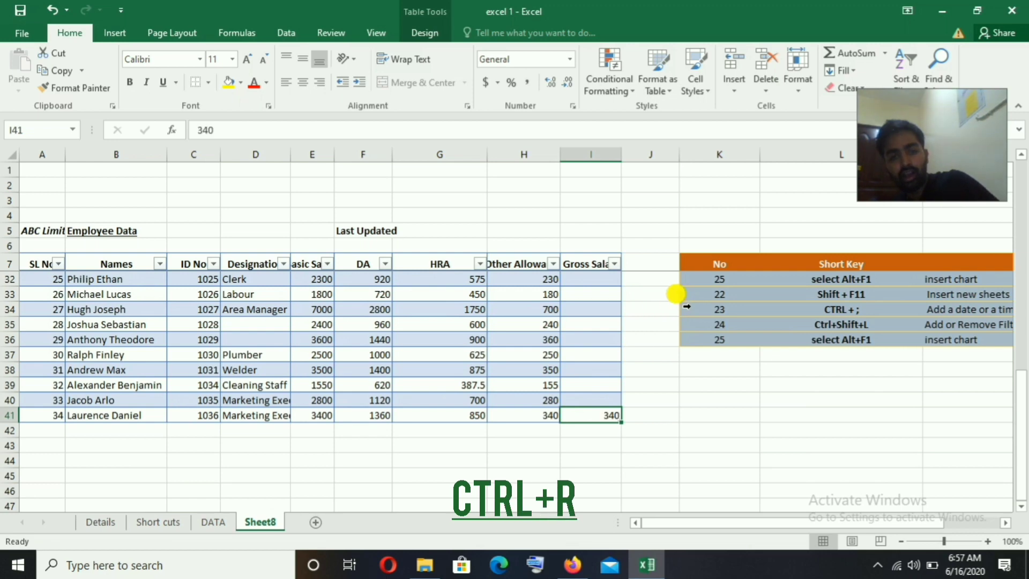
pyautogui.press('BackSpace')
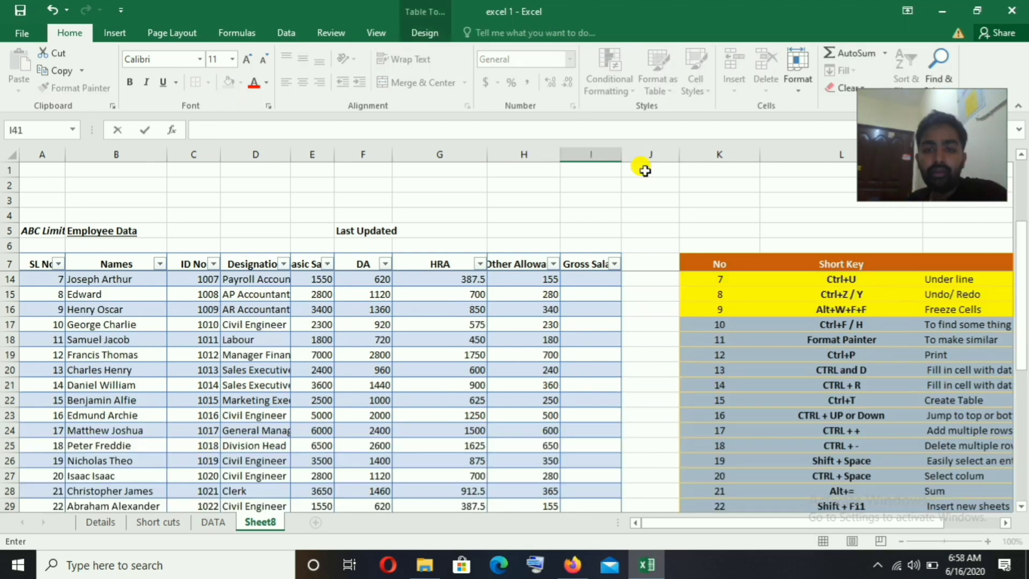
pyautogui.click(648, 293)
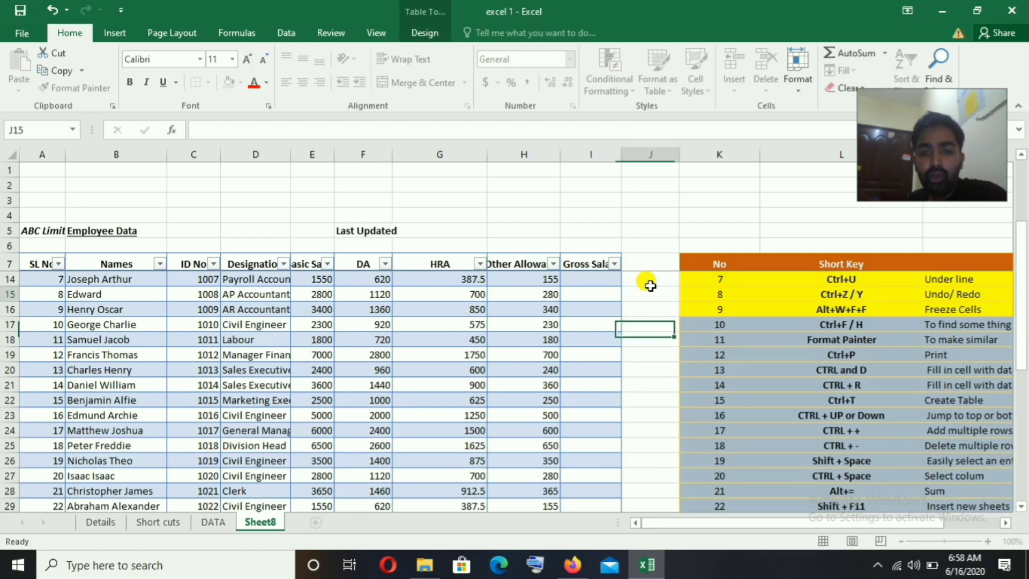
# Step: Delete the empty column J between the employee table and the shortcut list
pyautogui.click(646, 156)
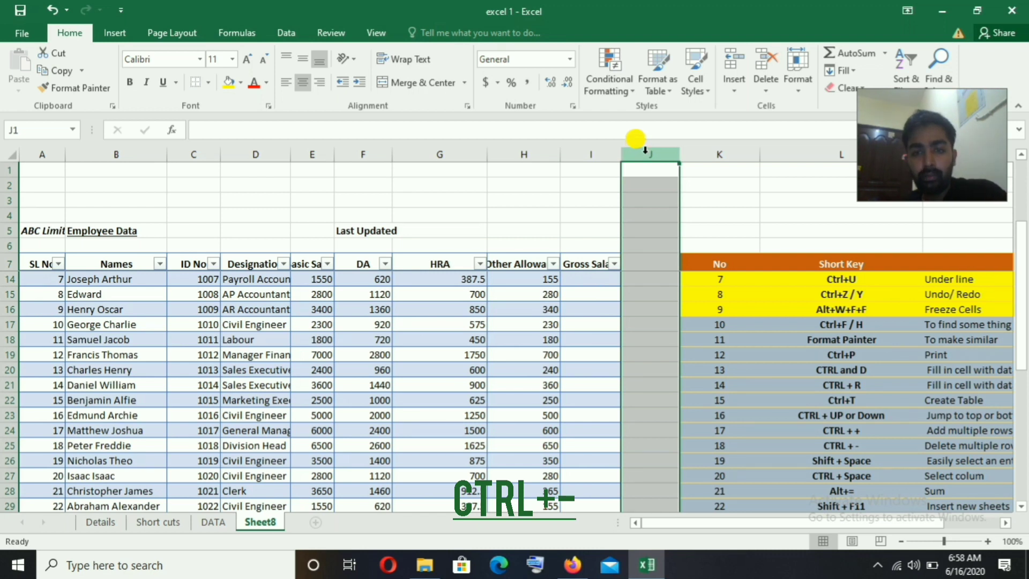
pyautogui.hotkey('ctrl', '-')
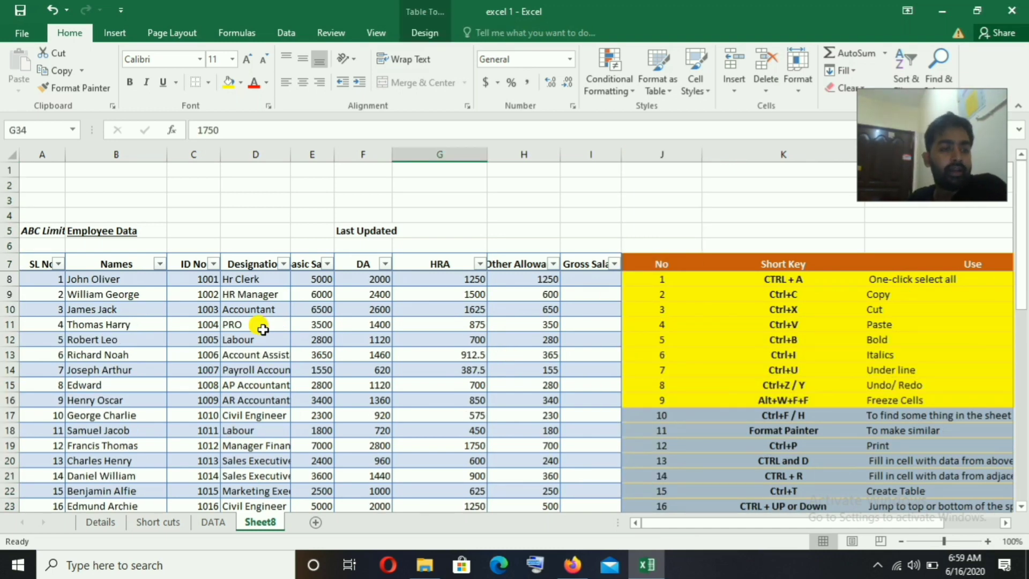
# Step: Jump from Names cell B8 to the column's last entry, back up to its header, and across to the last filled cell
pyautogui.click(126, 278)
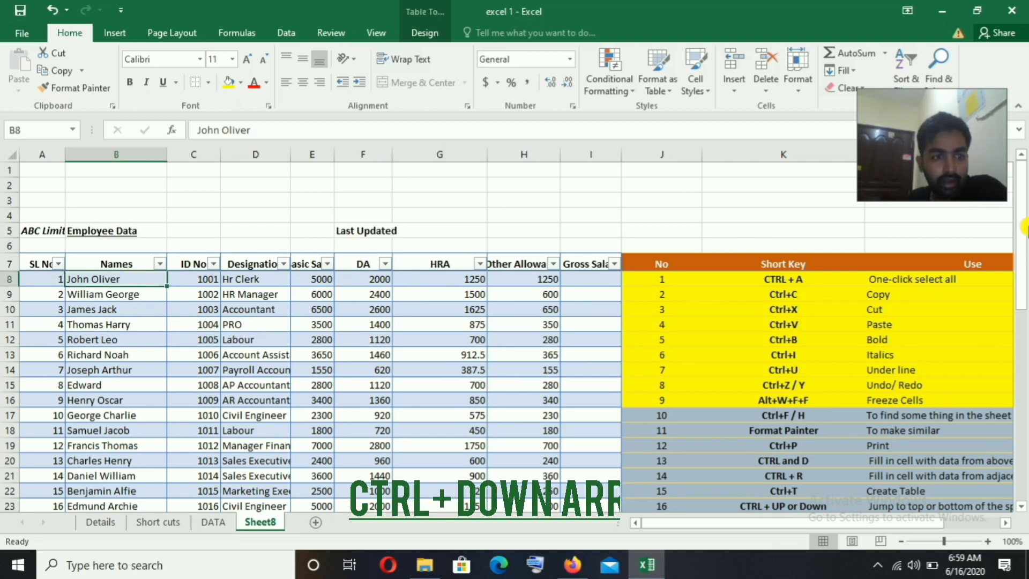
pyautogui.hotkey('ctrl', 'Down')
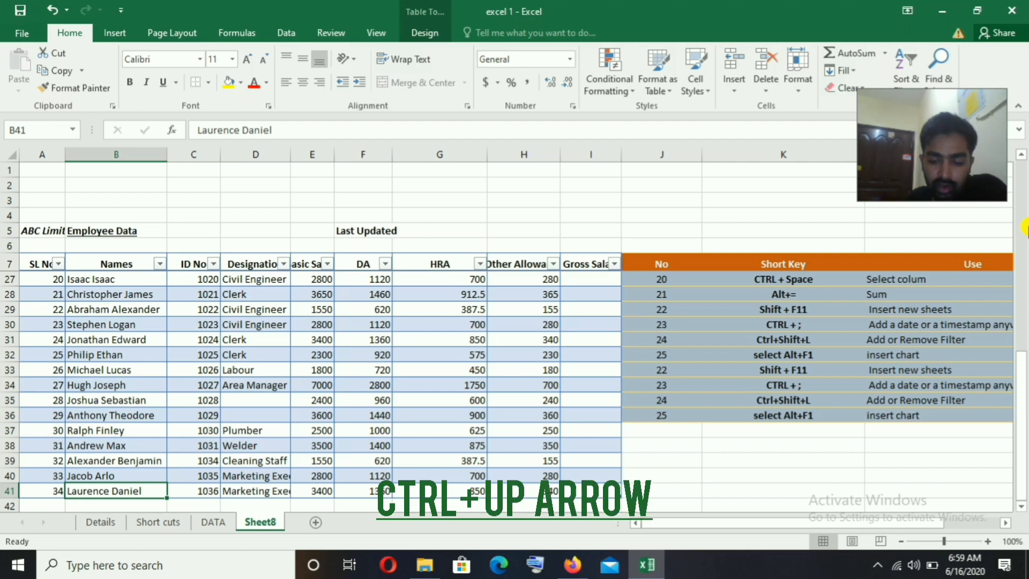
pyautogui.hotkey('ctrl', 'Up')
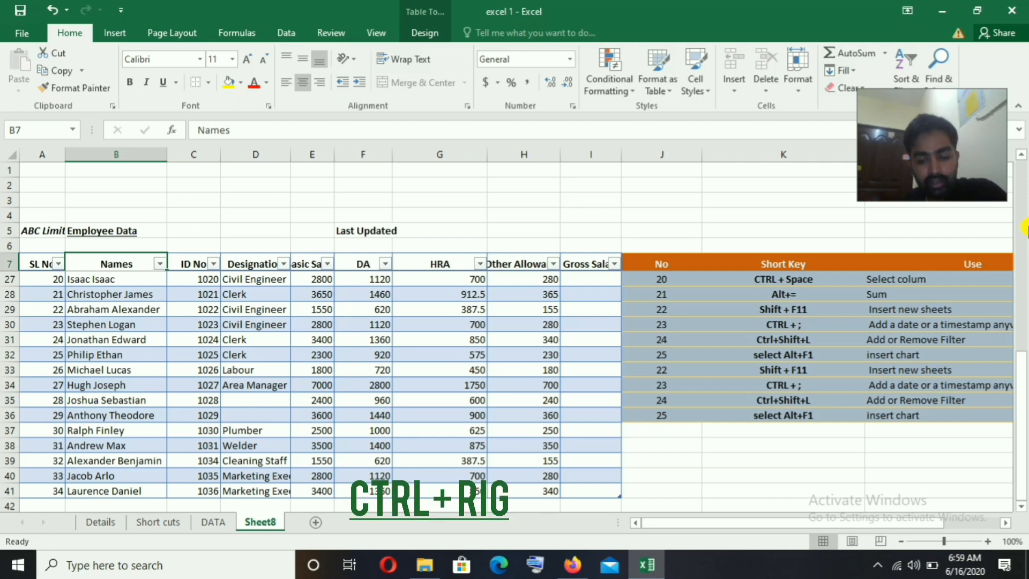
pyautogui.hotkey('ctrl', 'Right')
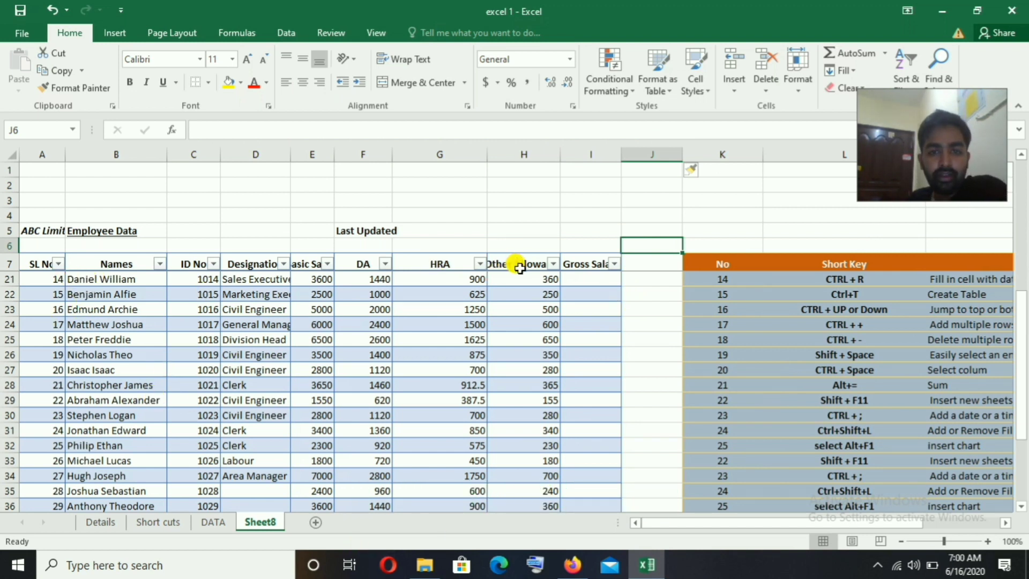
# Step: Calculate the Gross Salary column by entering an AutoSum of Basic Salary through Other Allowance in I21
pyautogui.click(581, 279)
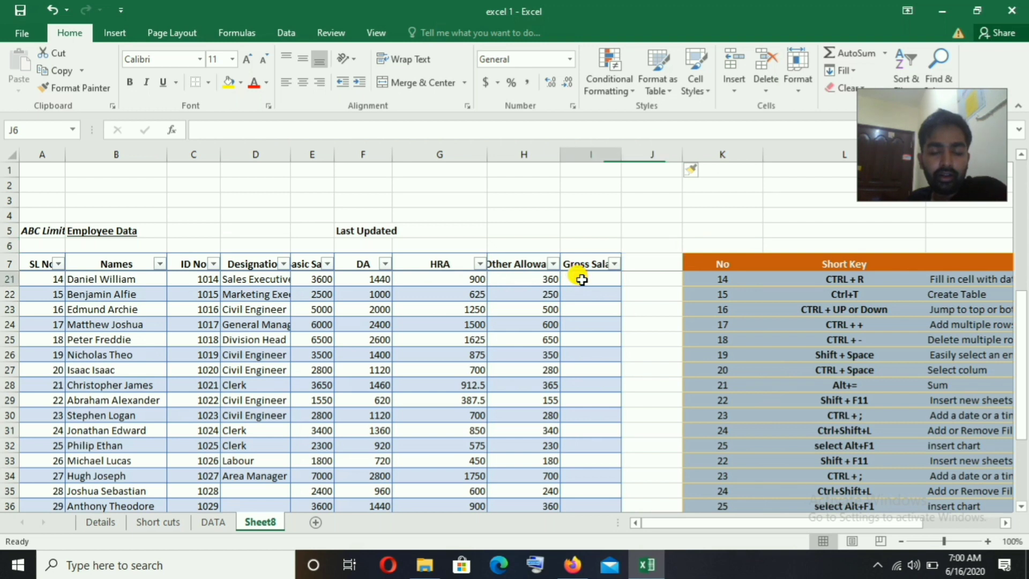
pyautogui.press('Down')
pyautogui.press('Down')
pyautogui.click(589, 294)
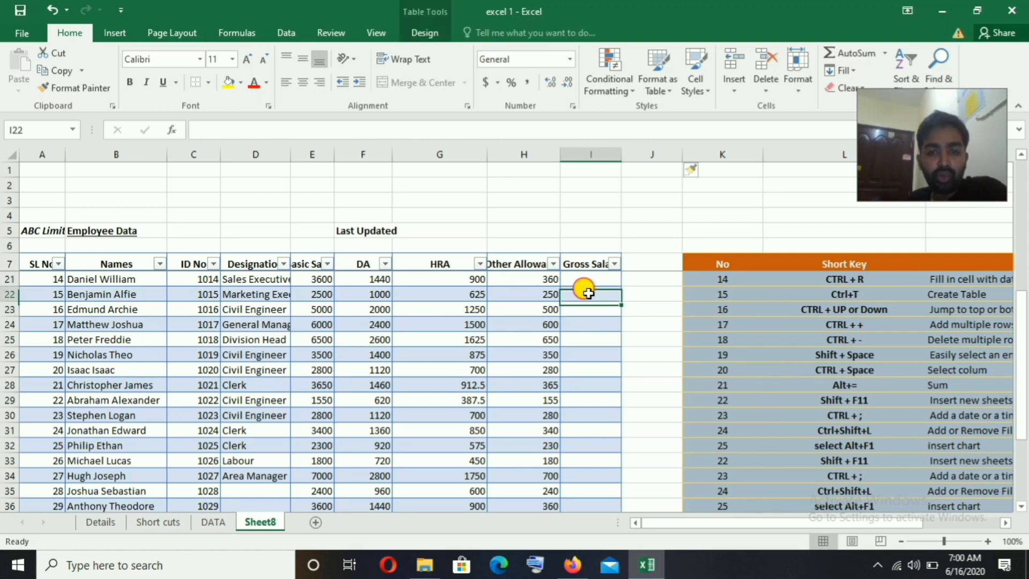
pyautogui.click(590, 278)
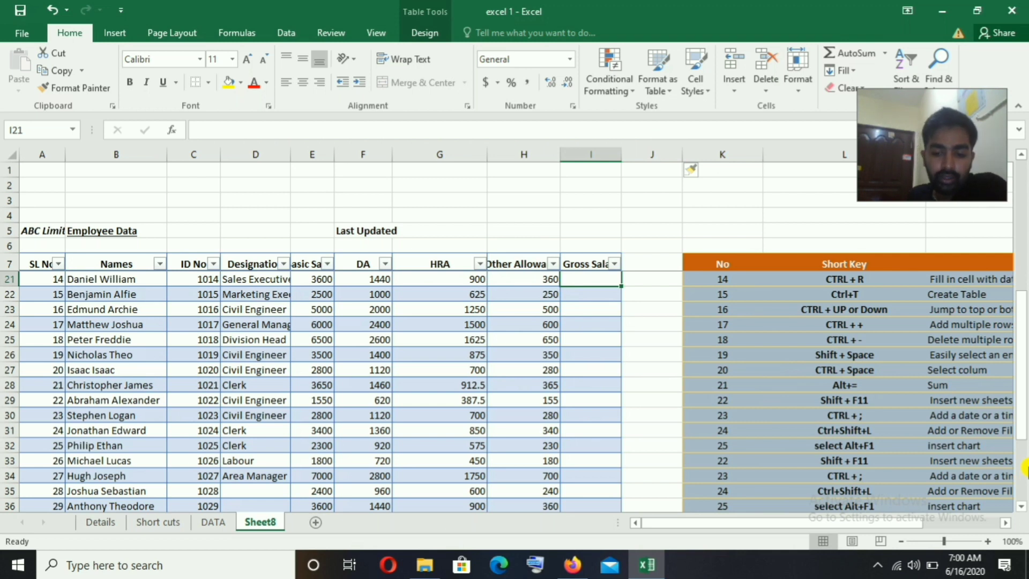
pyautogui.hotkey('alt', '=')
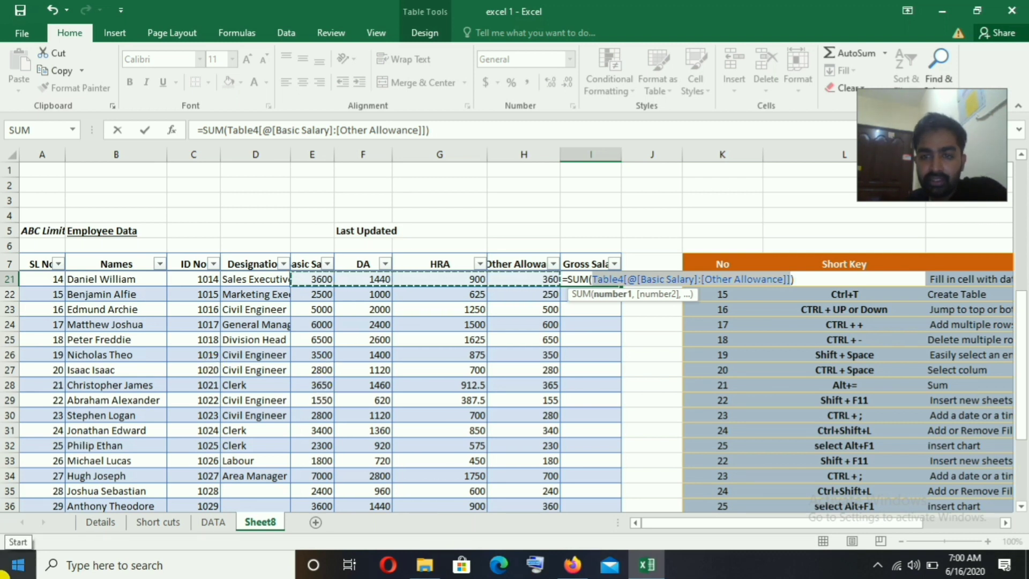
pyautogui.press('Return')
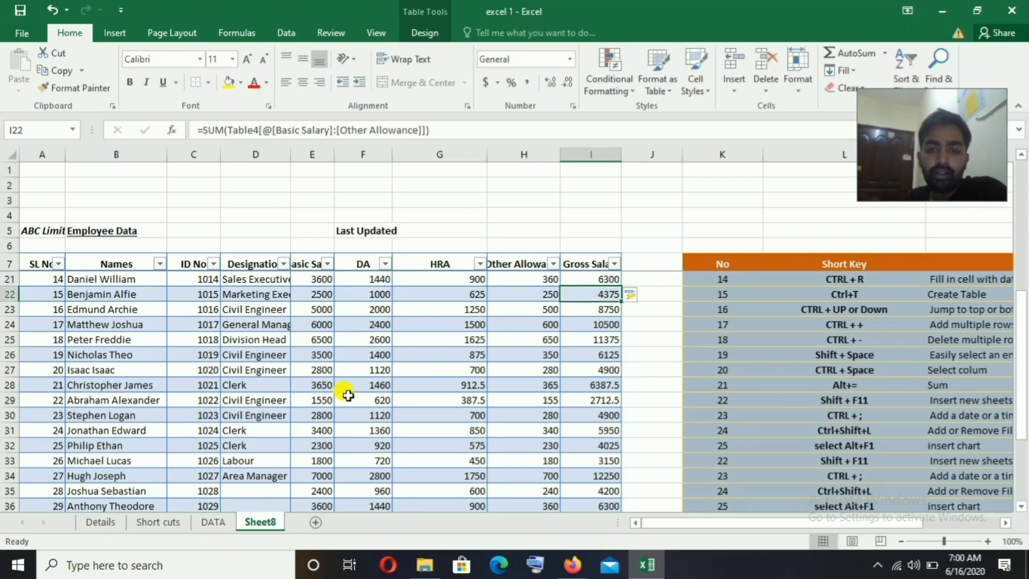
pyautogui.click(603, 278)
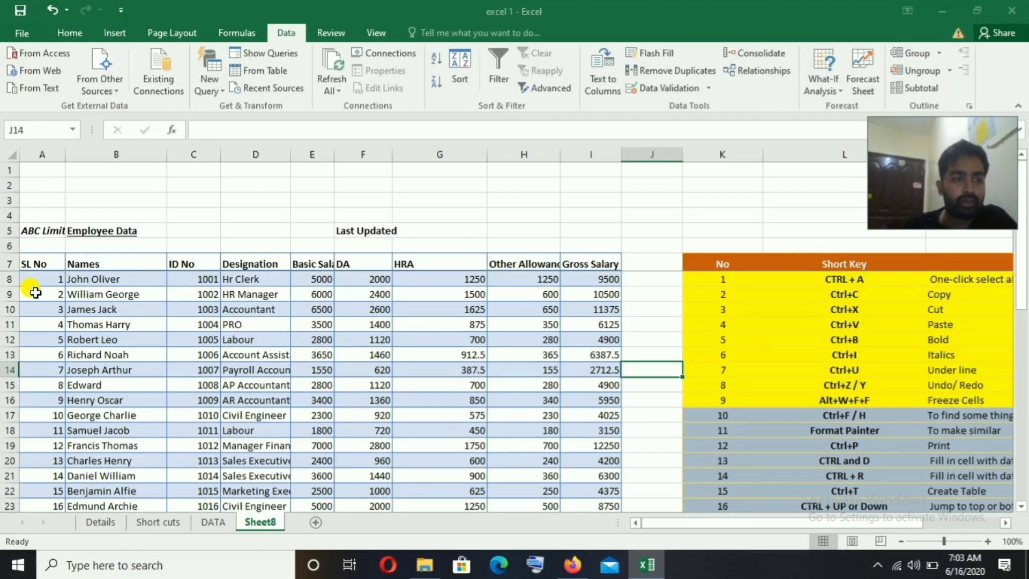
# Step: Add filters to the table's header row from SL No in A7 to Gross Salary in I7
pyautogui.click(36, 264)
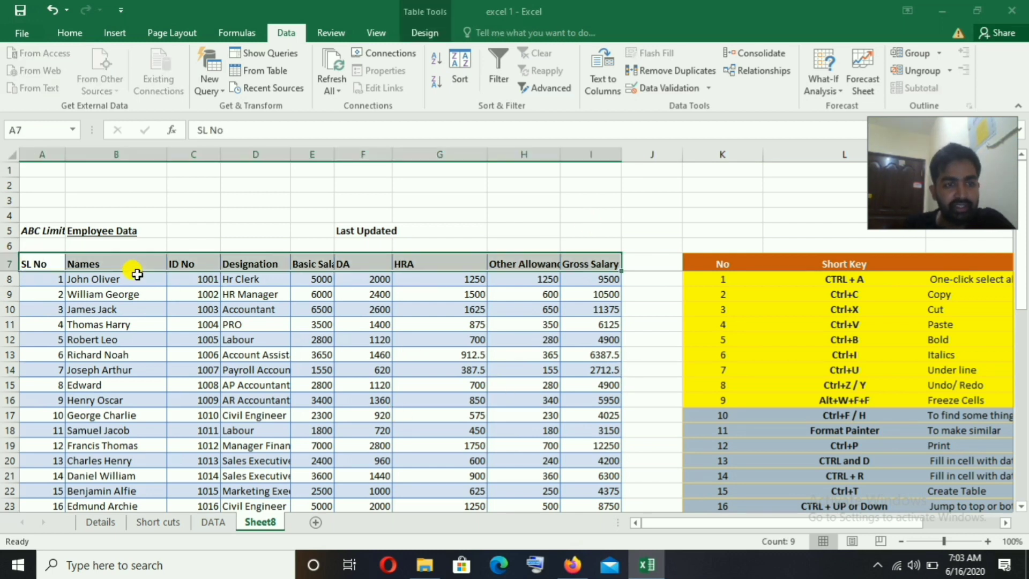
pyautogui.hotkey('ctrl', 'shift', 'Right')
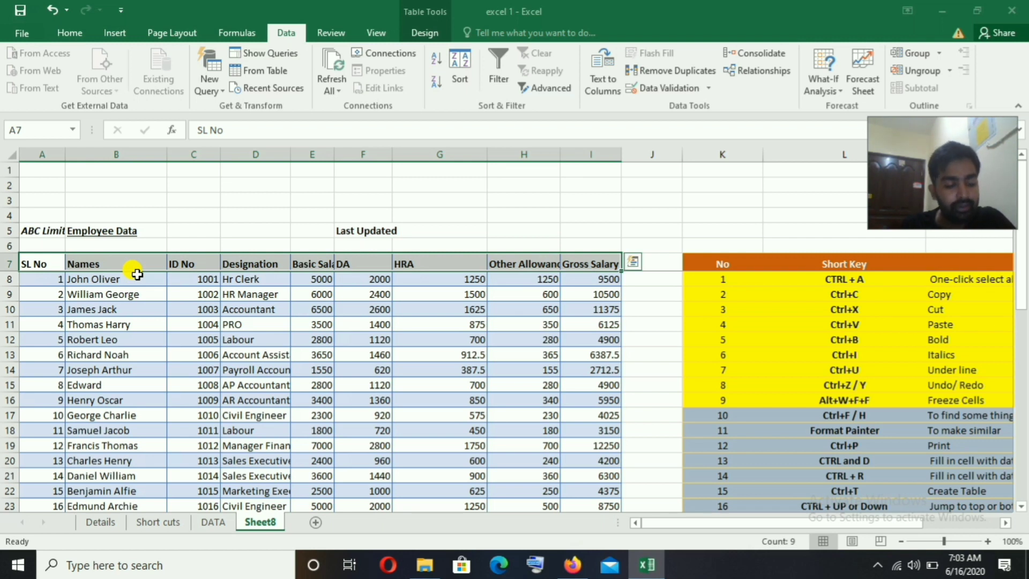
pyautogui.hotkey('ctrl', 'shift', 'l')
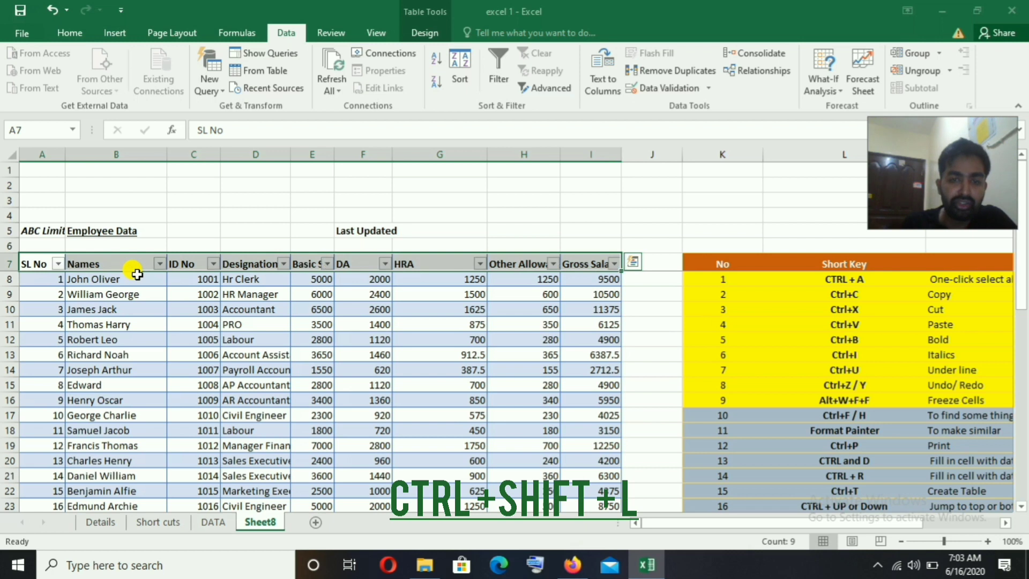
pyautogui.click(260, 293)
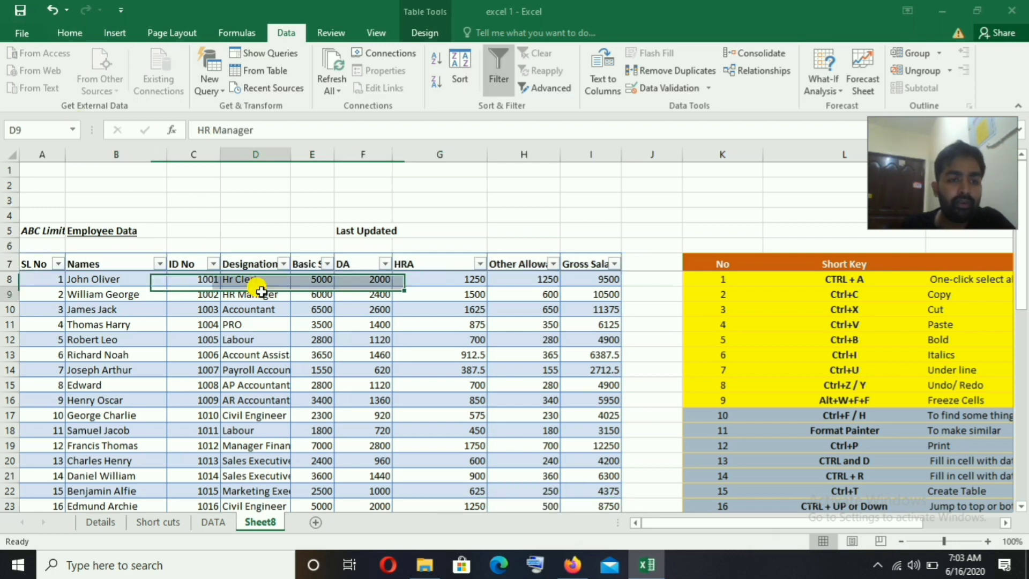
pyautogui.click(385, 264)
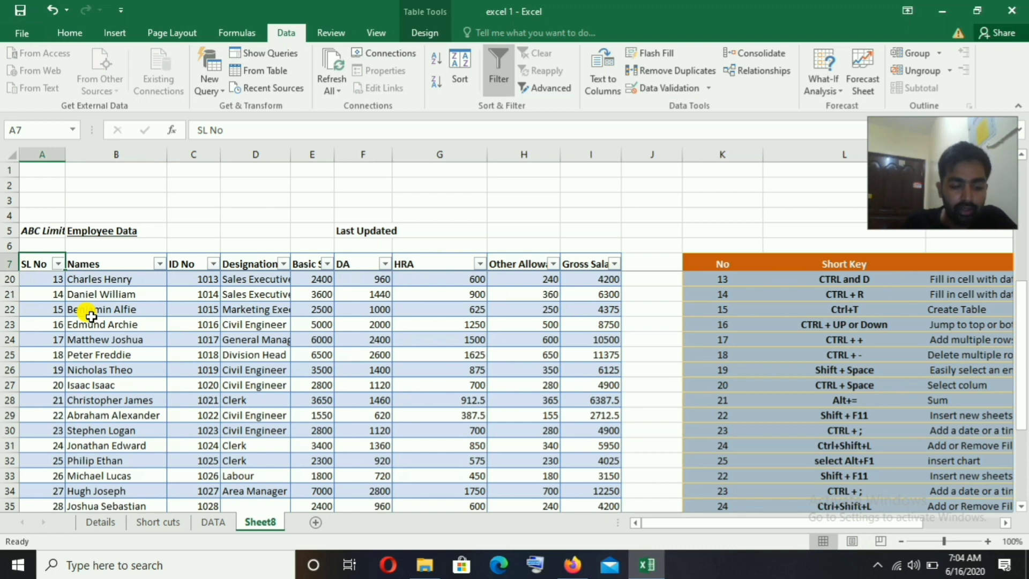
# Step: Insert a chart of the whole employee table, and undo the insertion
pyautogui.hotkey('ctrl', 'a')
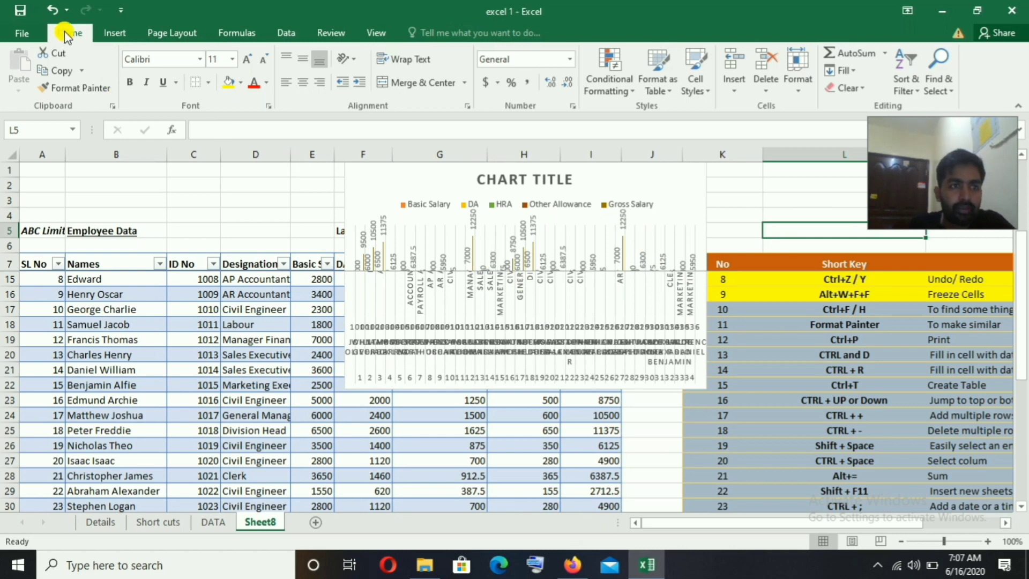
pyautogui.click(48, 11)
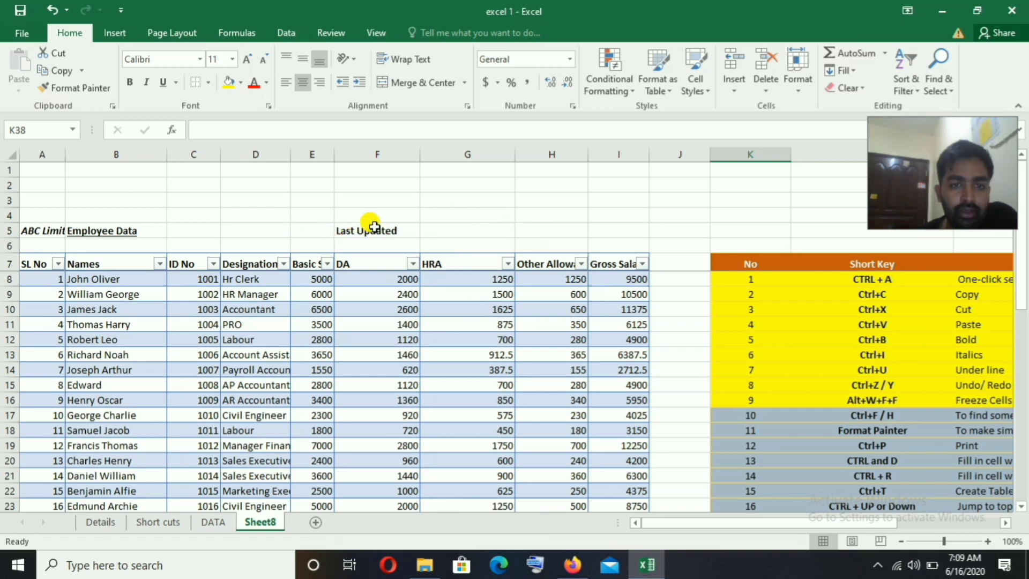
# Step: Enter the current date 6/16/2020 in G5 and the current time 7:09 AM in H5, beside Last Updated
pyautogui.click(458, 231)
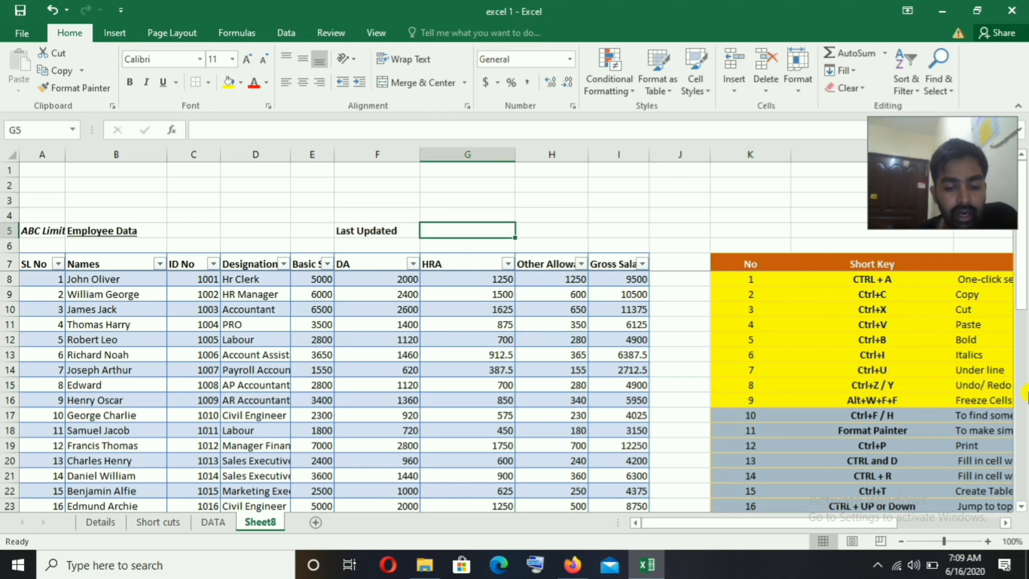
pyautogui.hotkey('ctrl', ';')
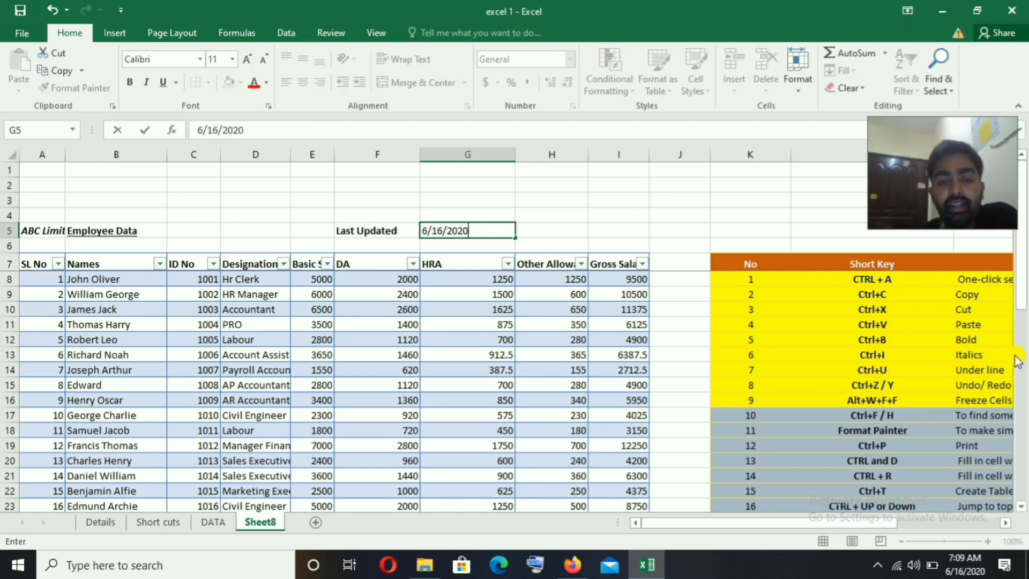
pyautogui.click(622, 231)
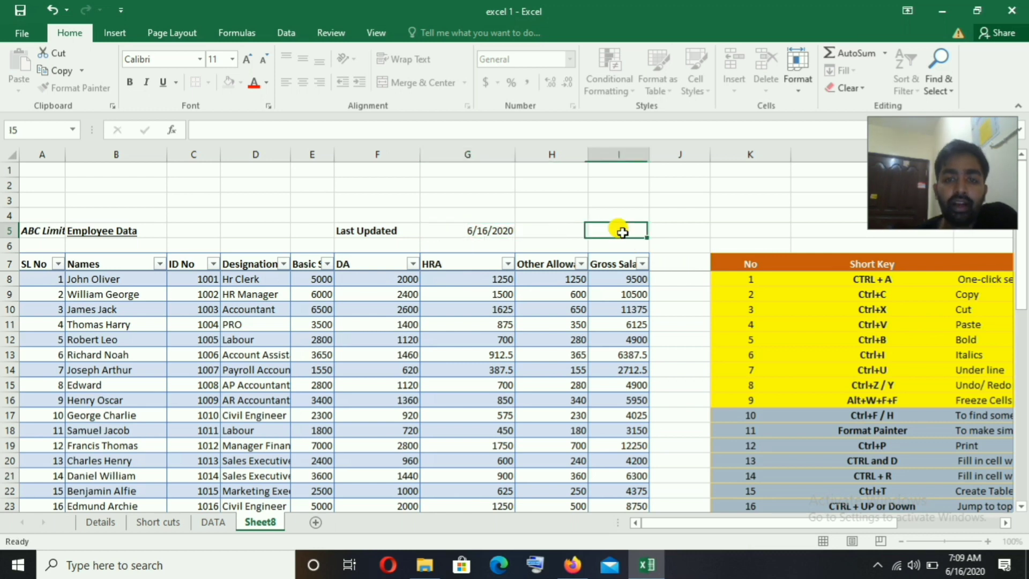
pyautogui.click(558, 230)
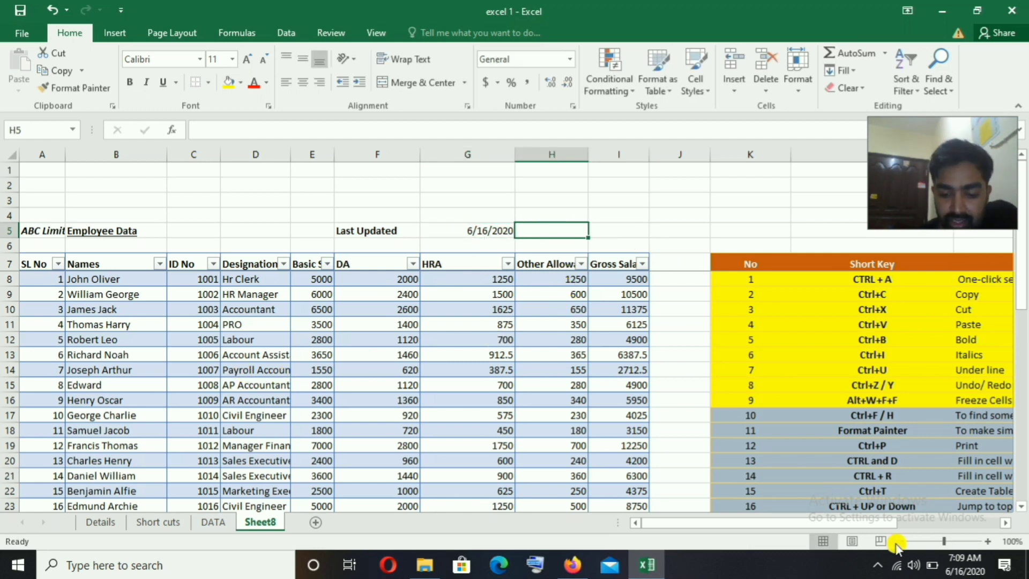
pyautogui.hotkey('ctrl', 'shift', ';')
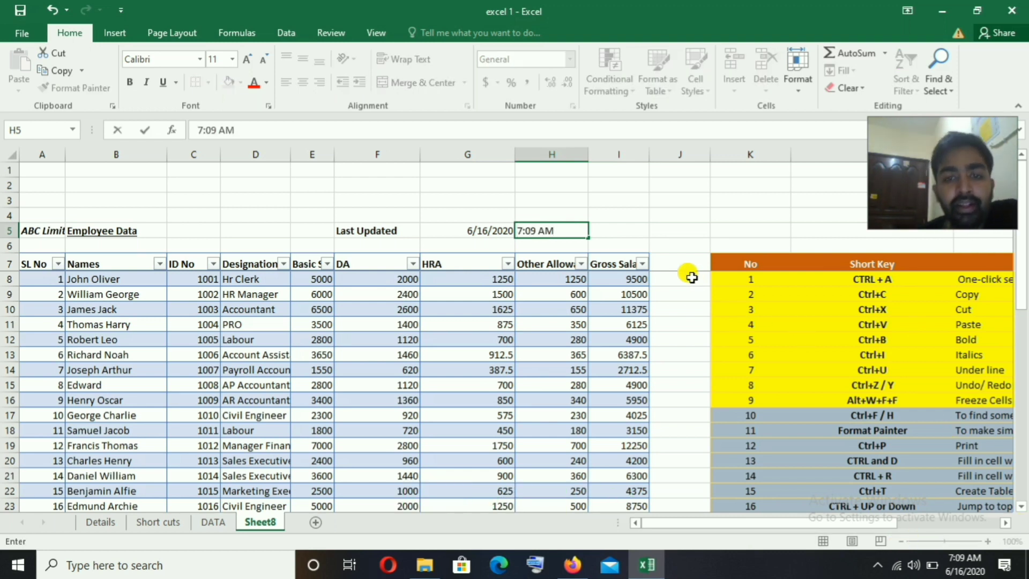
pyautogui.click(620, 218)
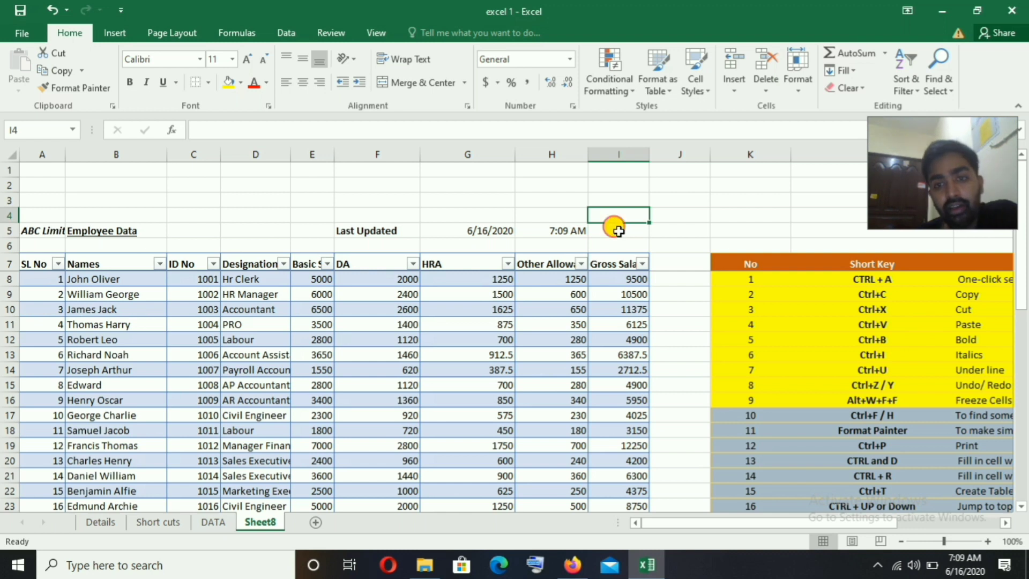
# Step: Enter the combined date and time 6/16/2020 7:09 AM in I5 and widen column I to fit it
pyautogui.click(609, 234)
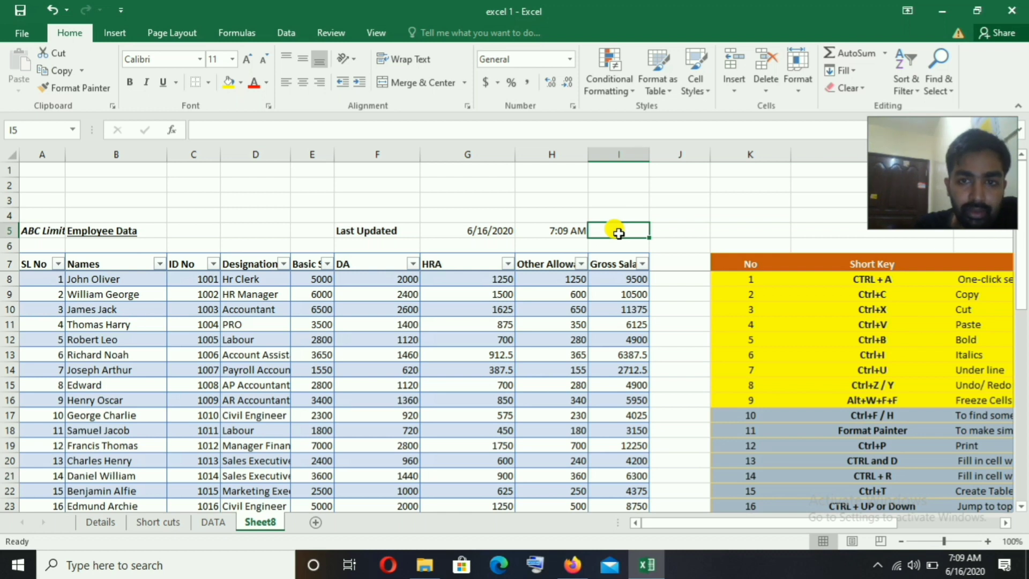
pyautogui.hotkey('ctrl', ';')
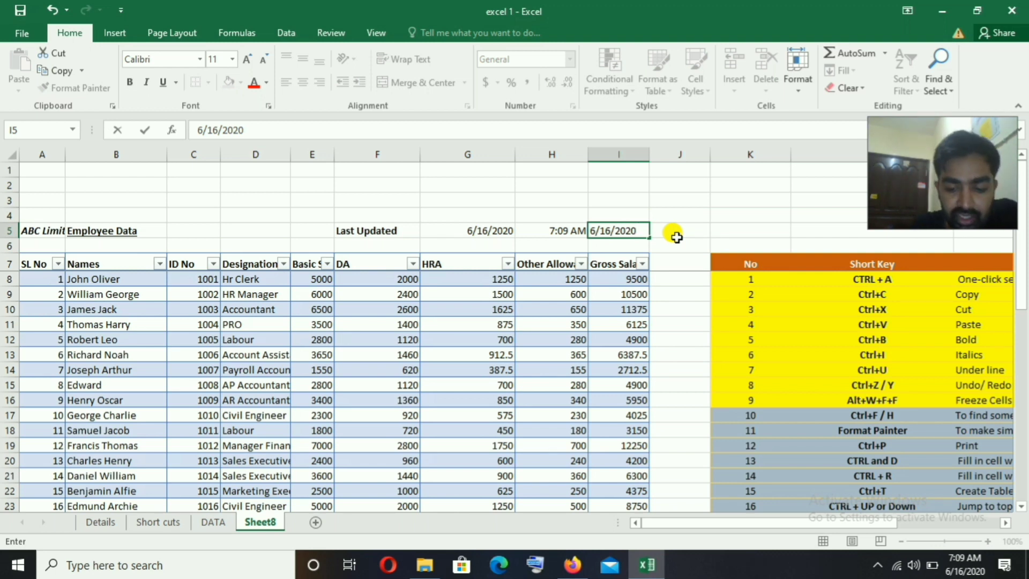
pyautogui.hotkey('ctrl', 'shift', ';')
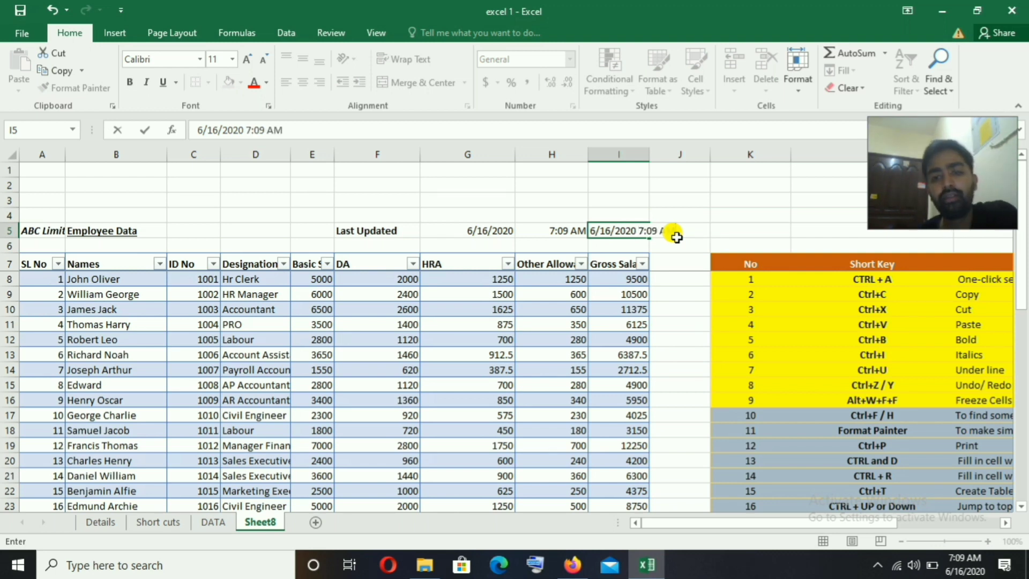
pyautogui.click(695, 201)
pyautogui.moveTo(649, 150); pyautogui.dragTo(673, 150)
pyautogui.scroll(-3, 719, 483)
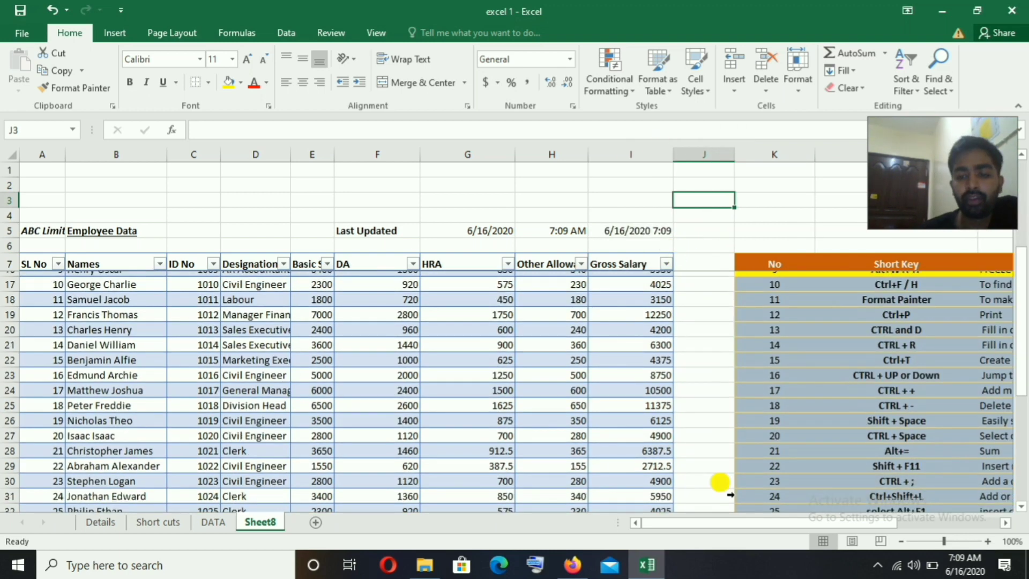
pyautogui.scroll(3, 544, 329)
pyautogui.click(552, 330)
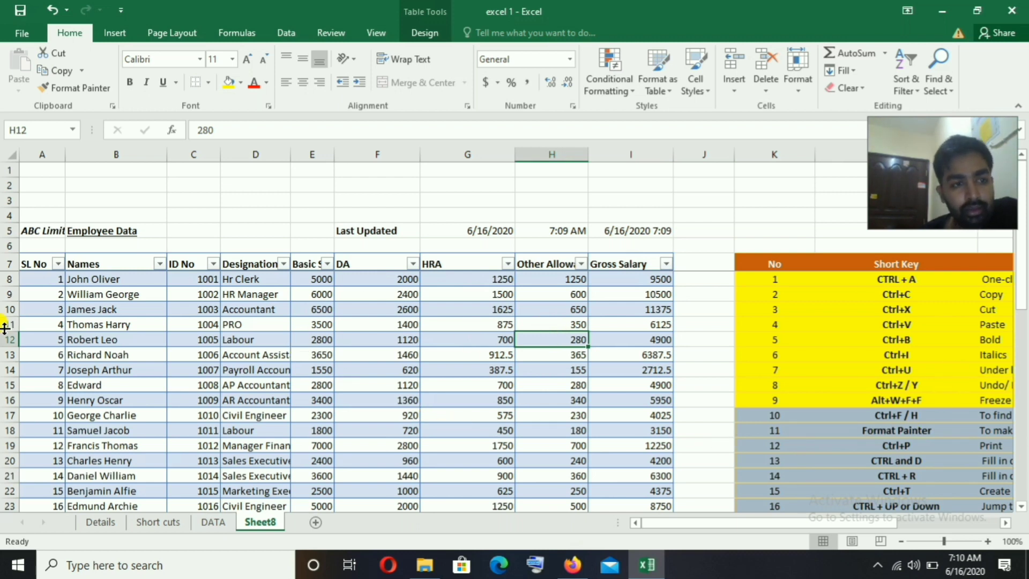
pyautogui.click(33, 312)
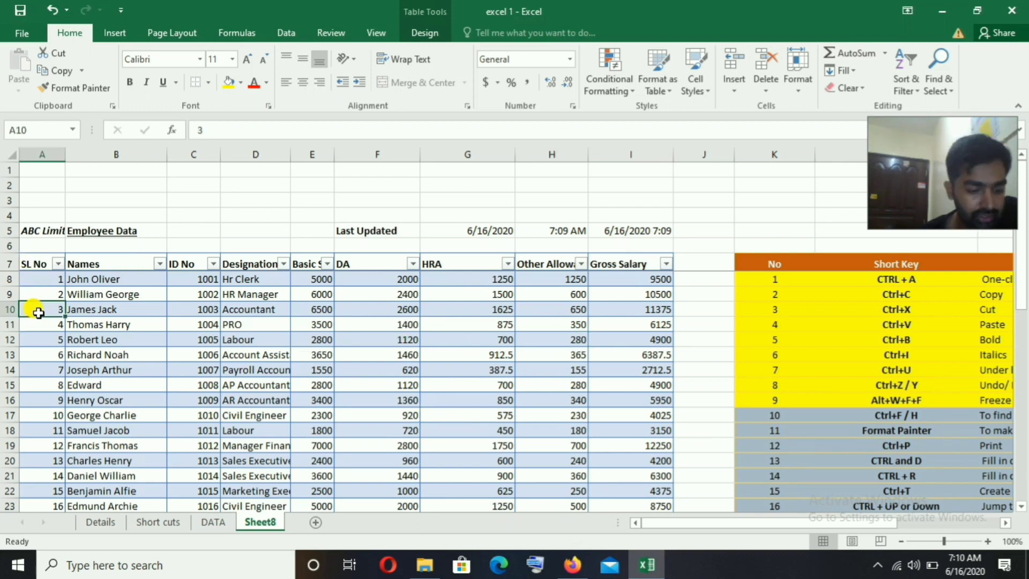
# Step: Select the whole employee table including its header row, view the sheet in the print preview and return to the worksheet without printing
pyautogui.hotkey('ctrl', 'a')
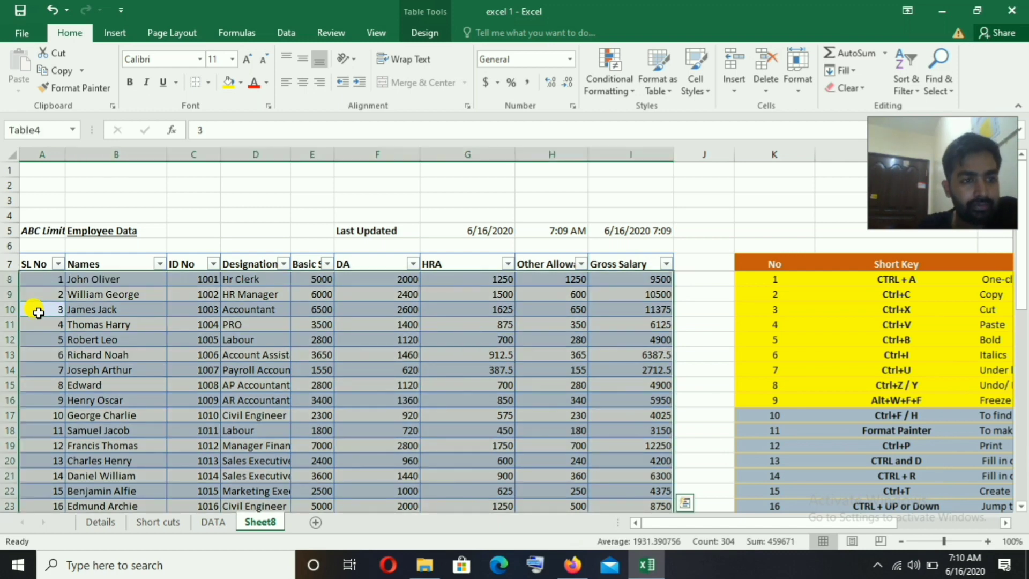
pyautogui.hotkey('ctrl', 'a')
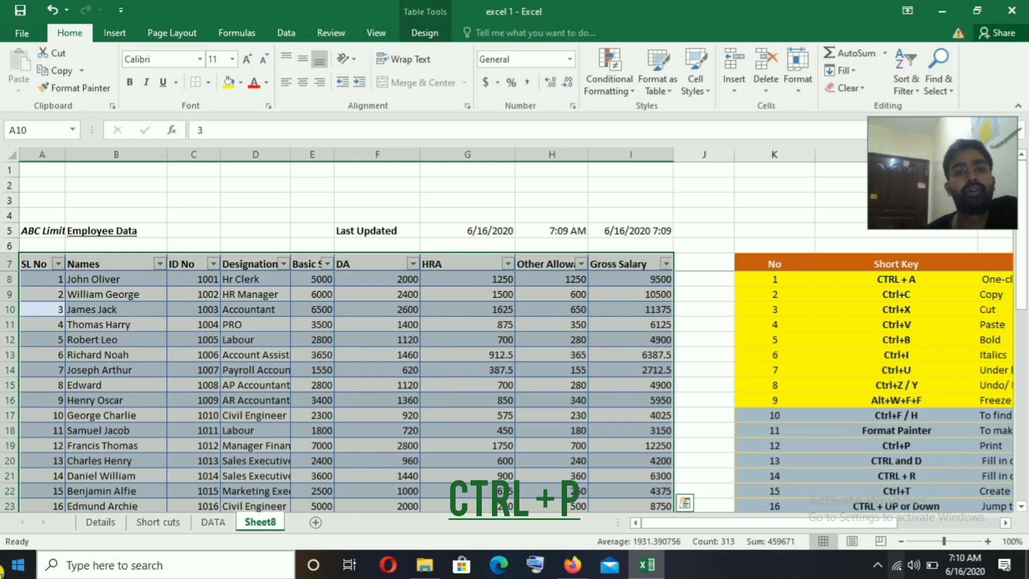
pyautogui.hotkey('ctrl', 'p')
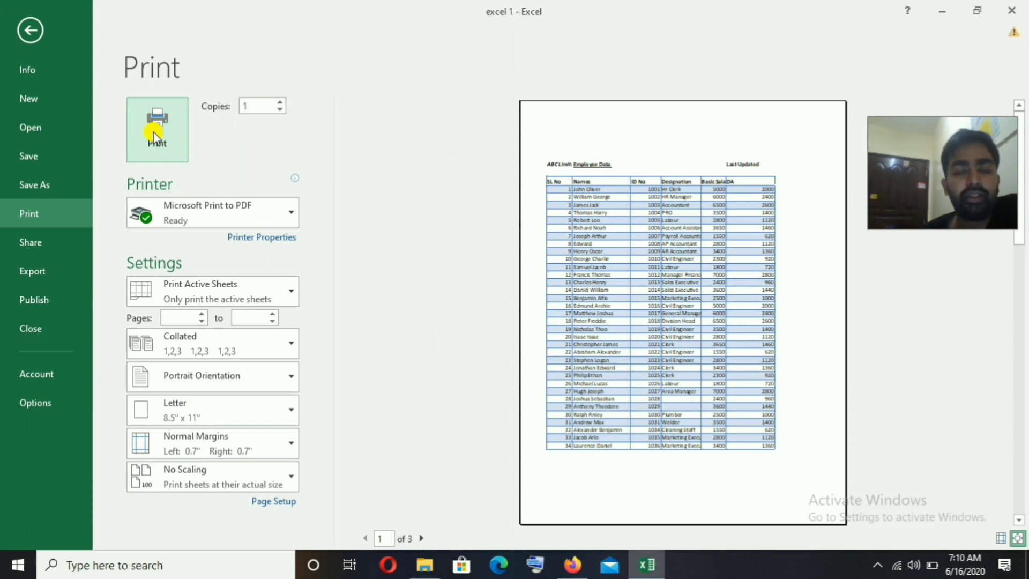
pyautogui.press('Escape')
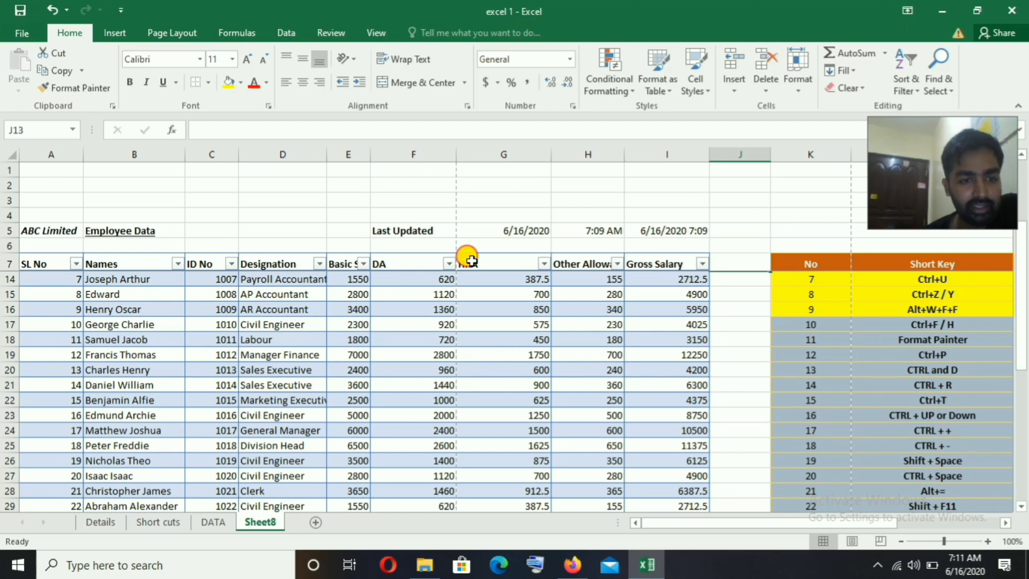
pyautogui.moveTo(468, 261); pyautogui.dragTo(609, 321)
pyautogui.click(610, 322)
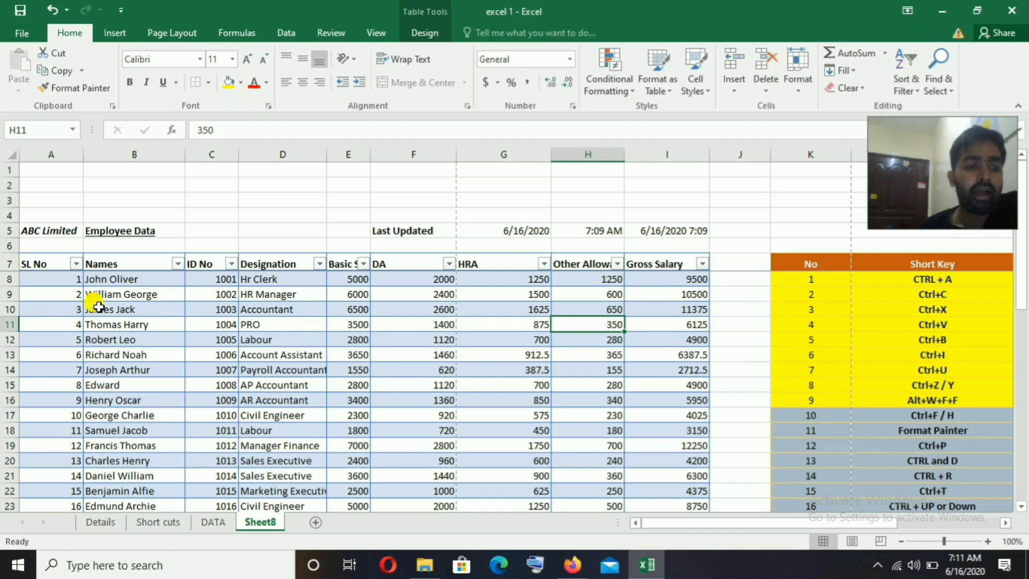
pyautogui.click(87, 320)
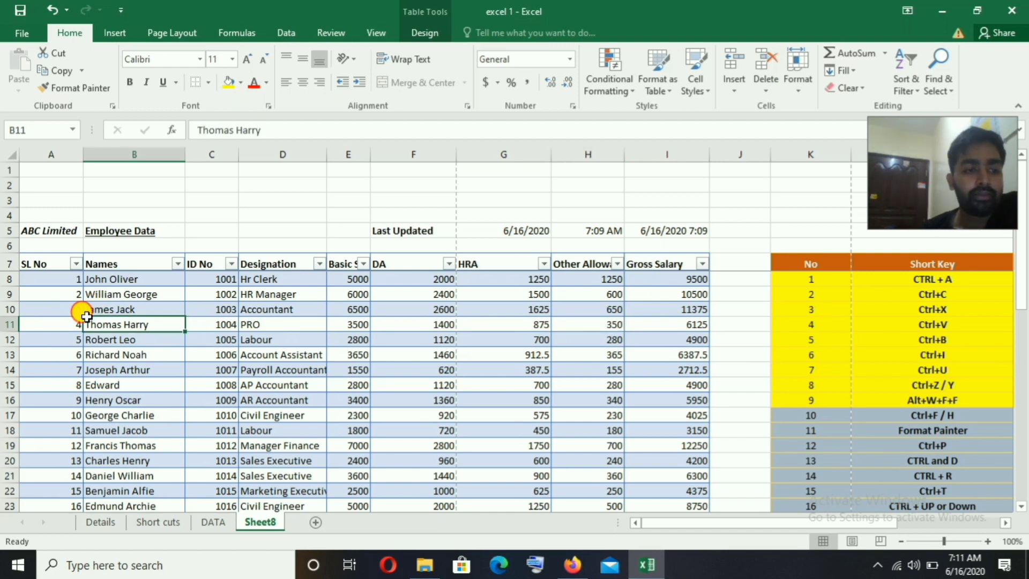
pyautogui.press('Left')
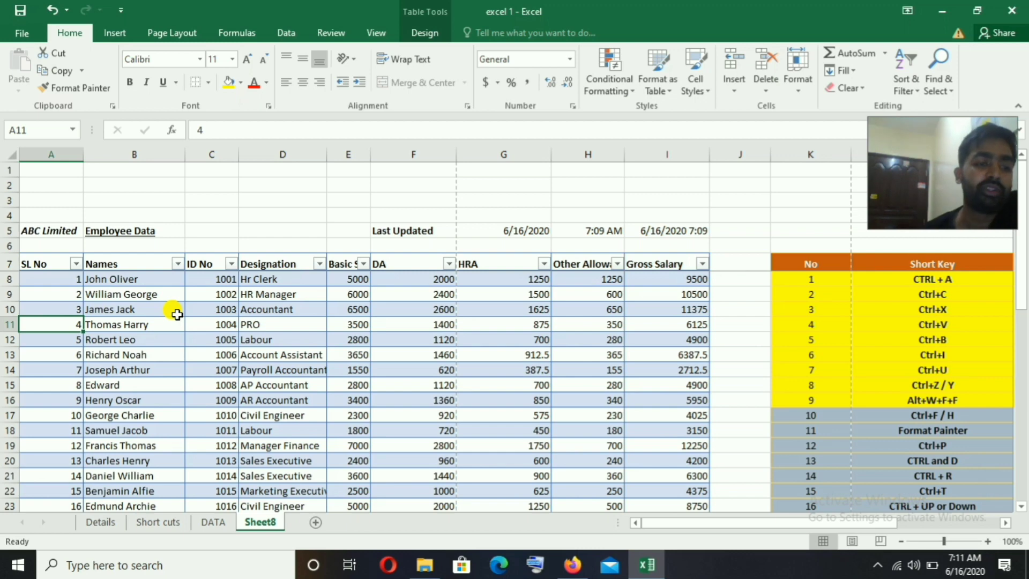
pyautogui.scroll(-1, 804, 158)
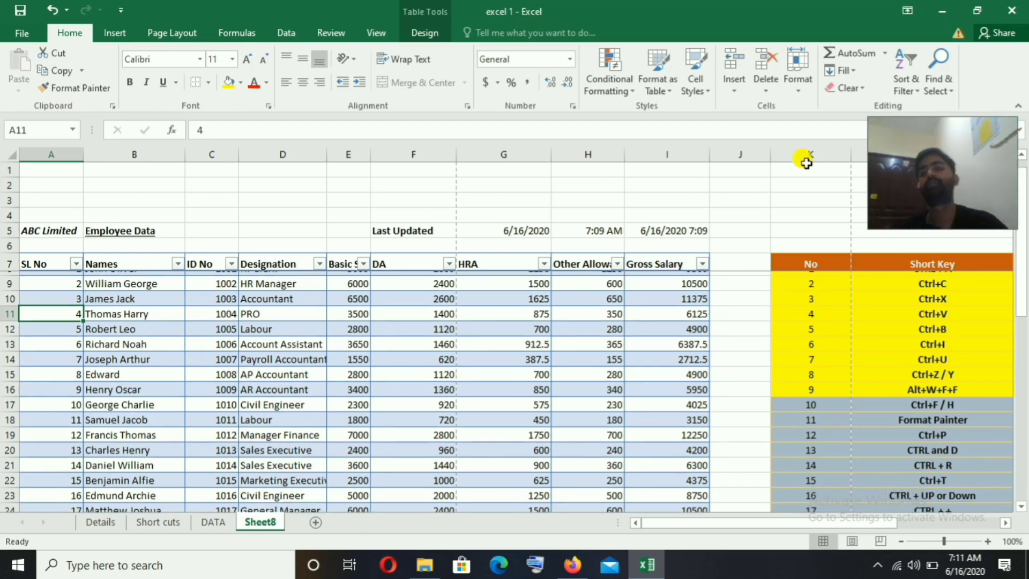